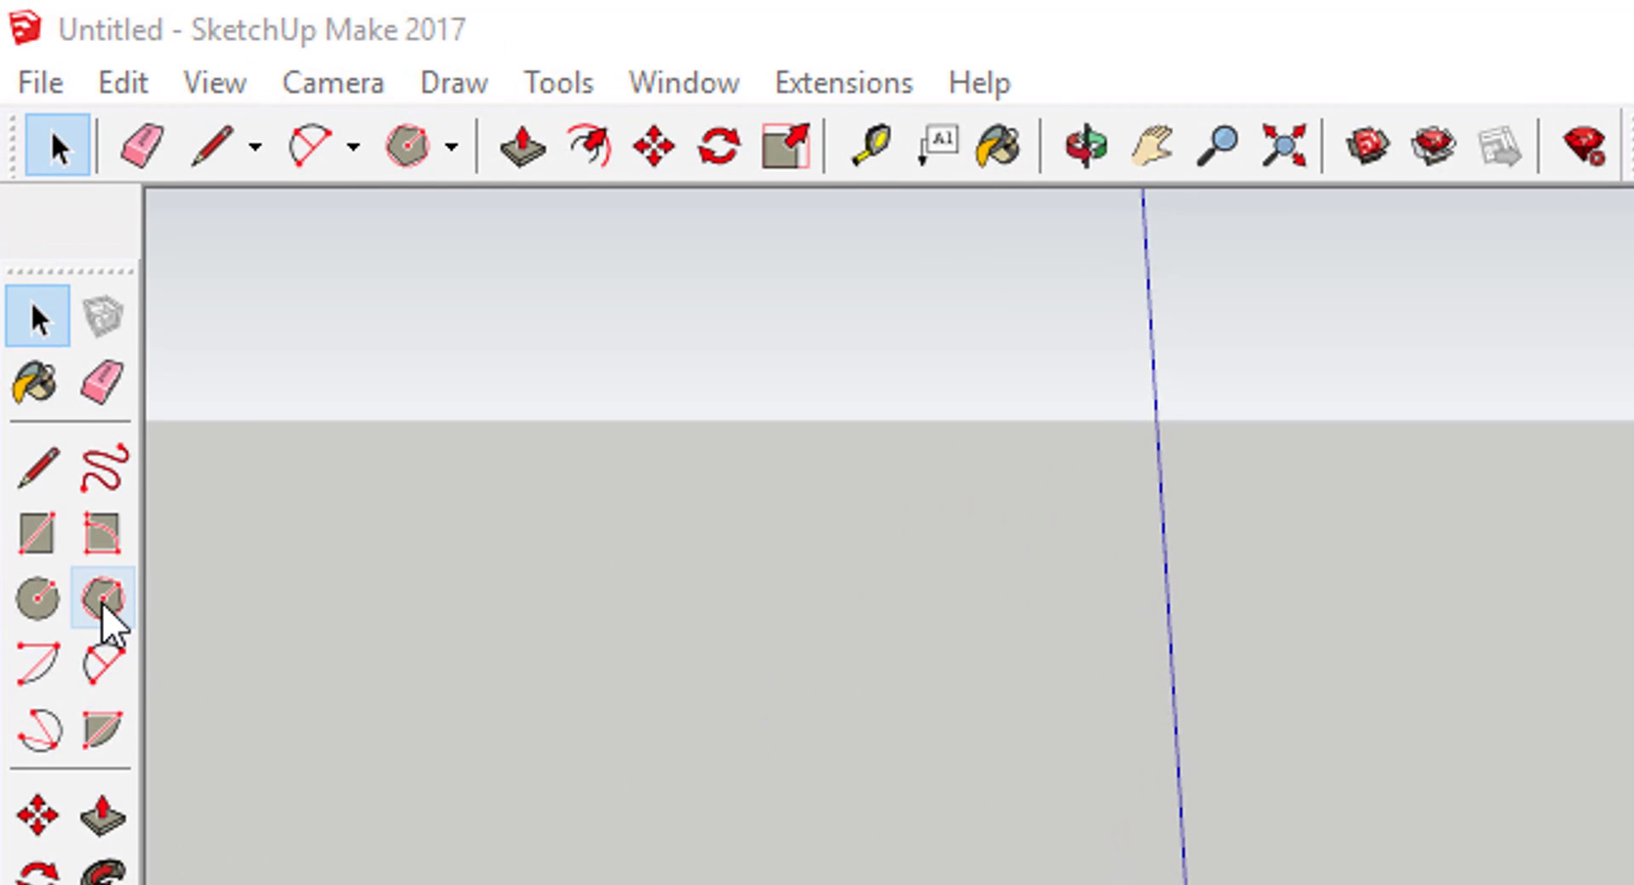
Draw a 6-sided polygon face from the Shapes dropdown, centred on the origin
click(103, 607)
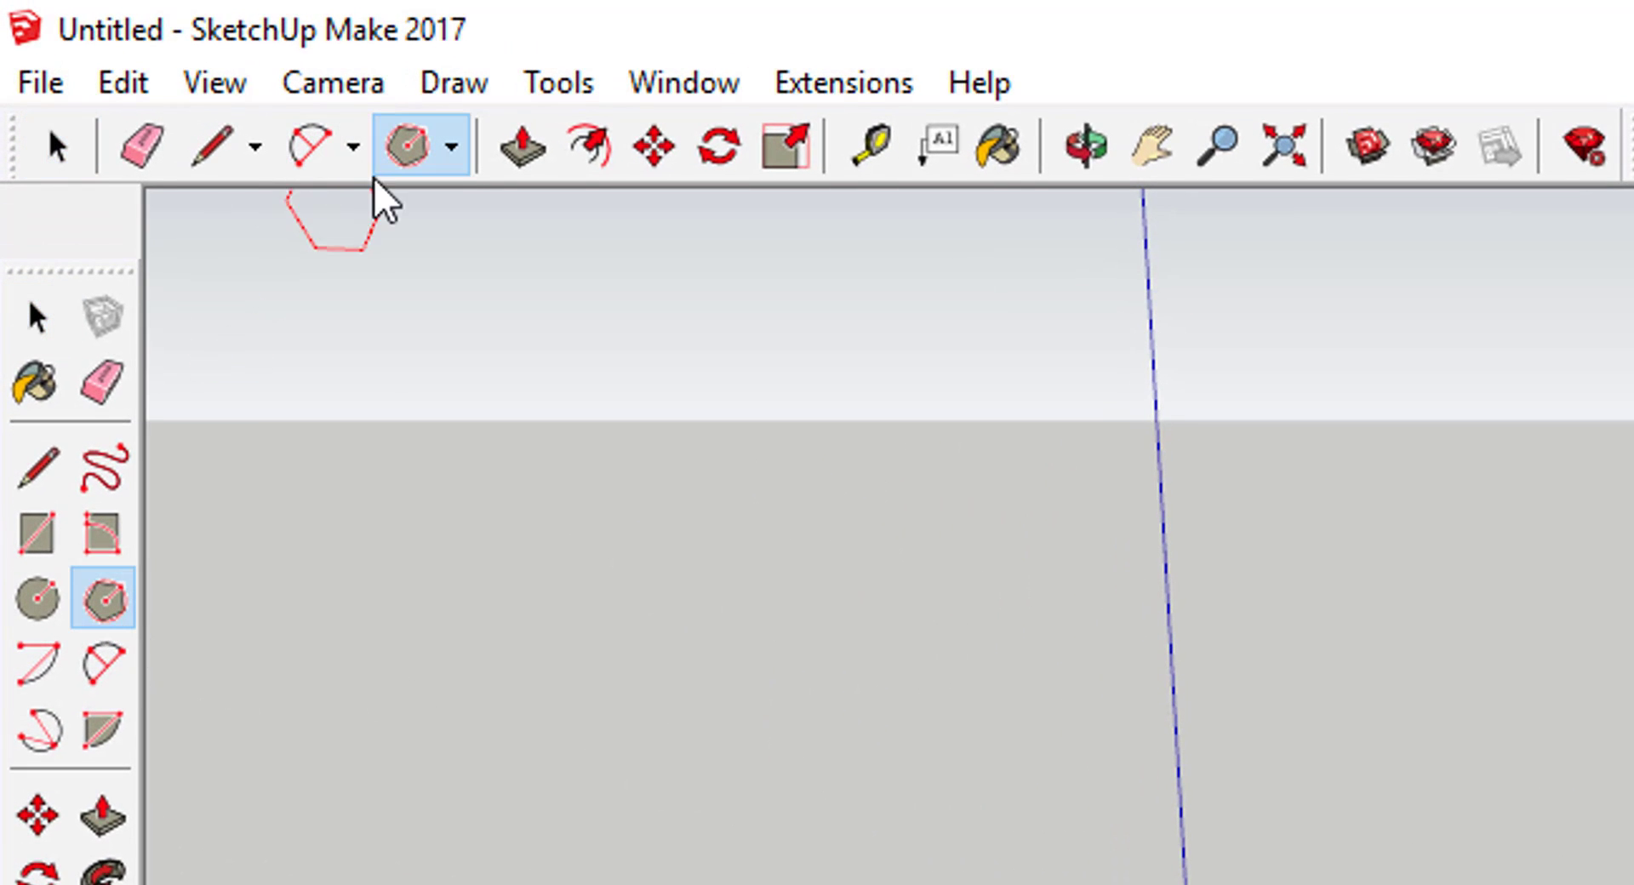
click(450, 150)
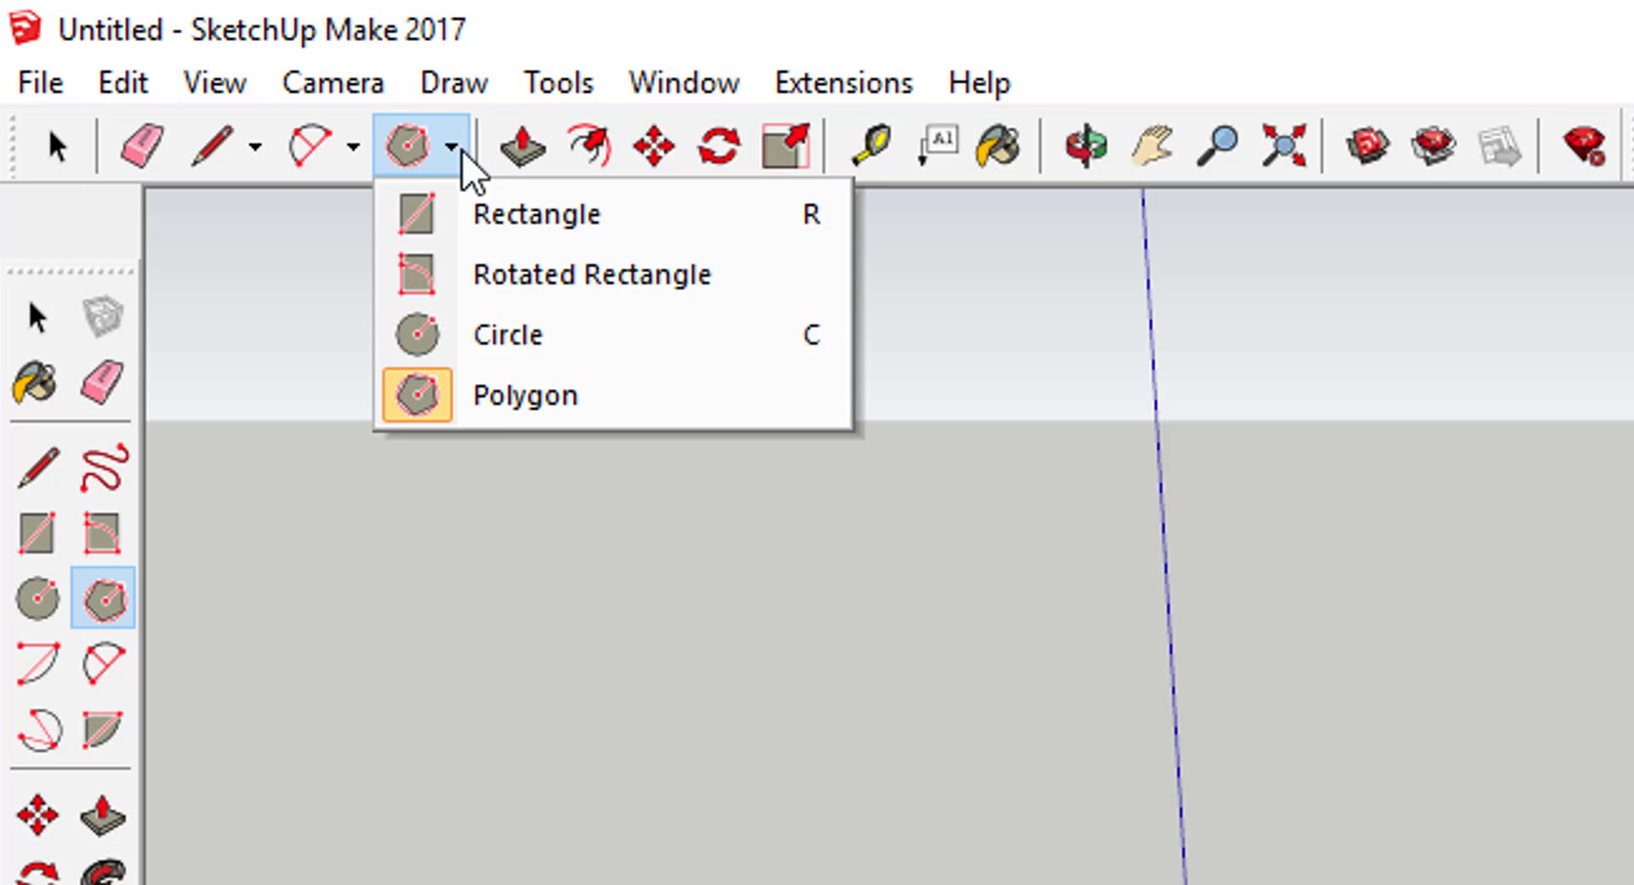
click(505, 398)
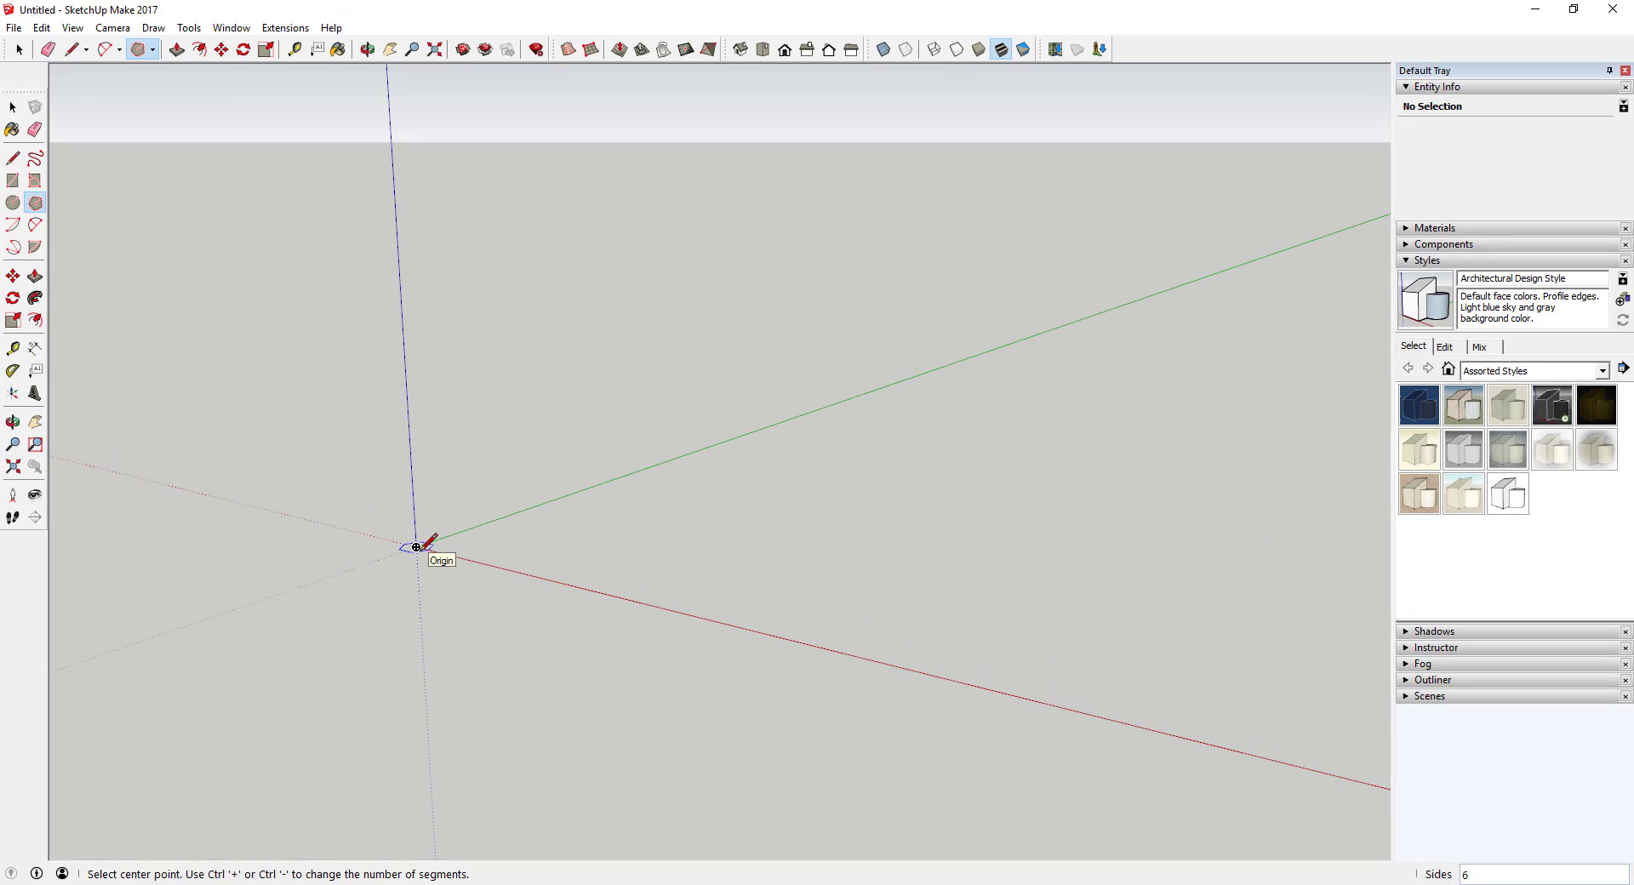
middle_drag(416, 547, 417, 543)
click(417, 543)
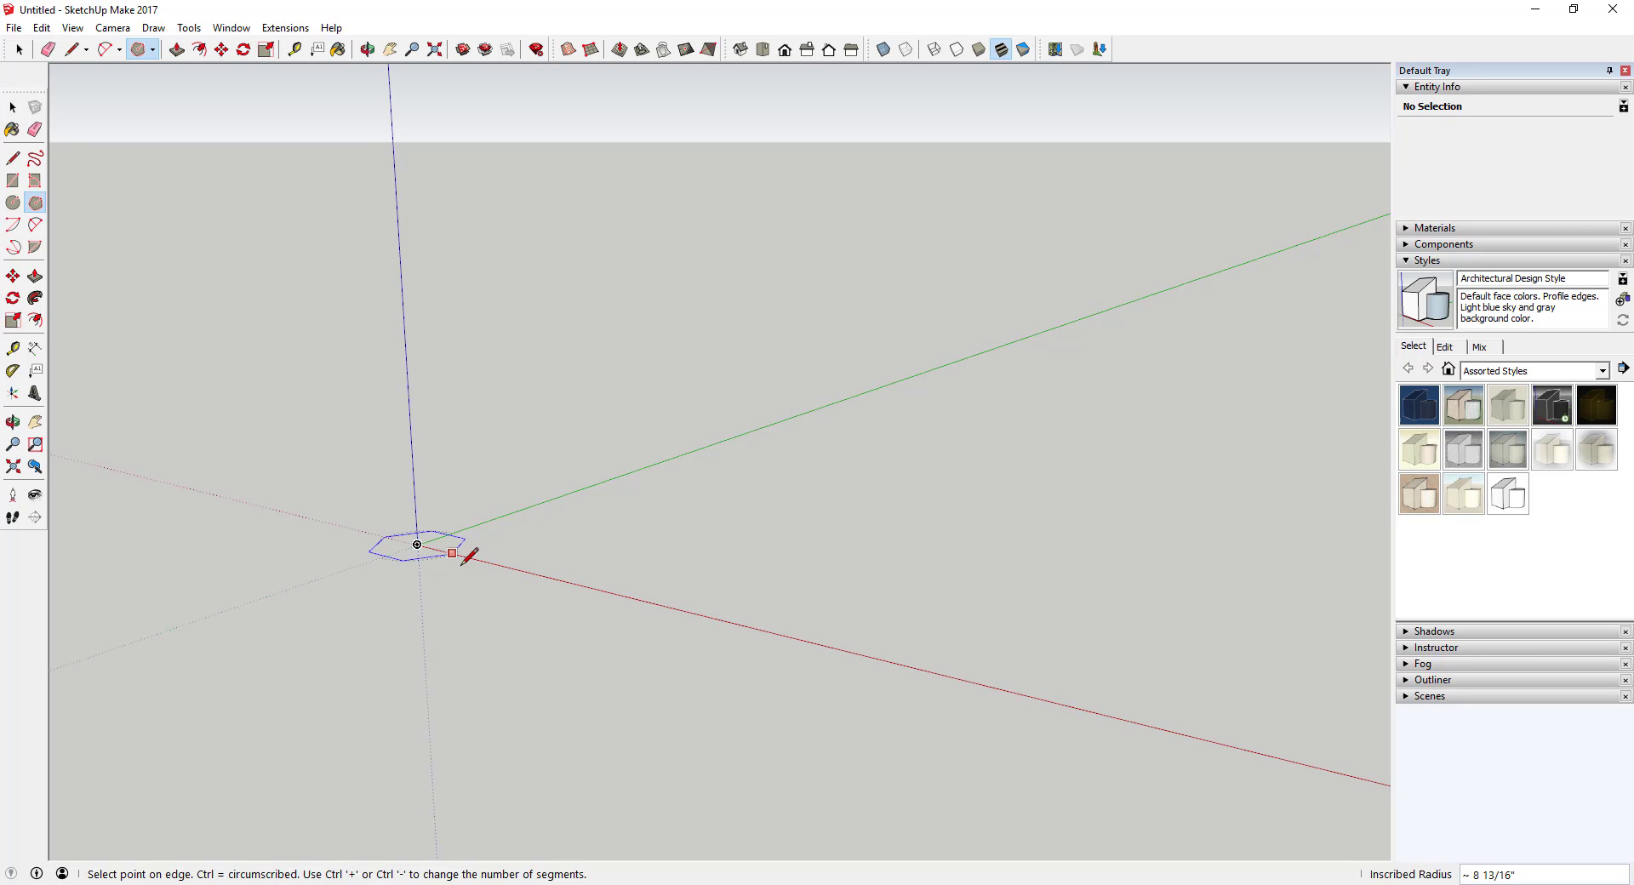
click(483, 561)
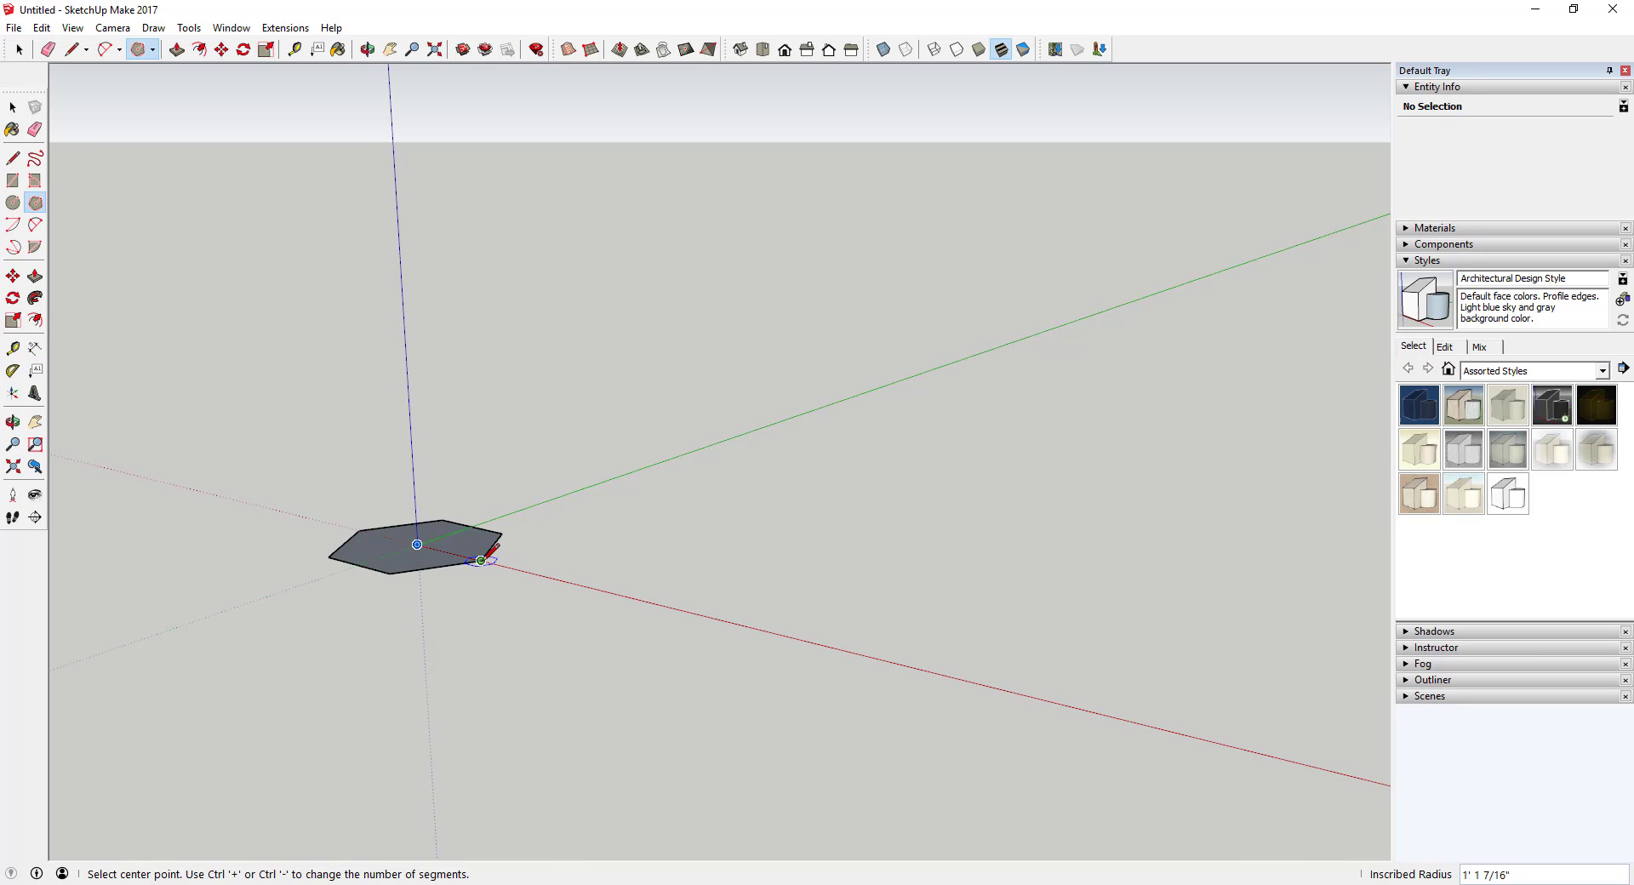
key(space)
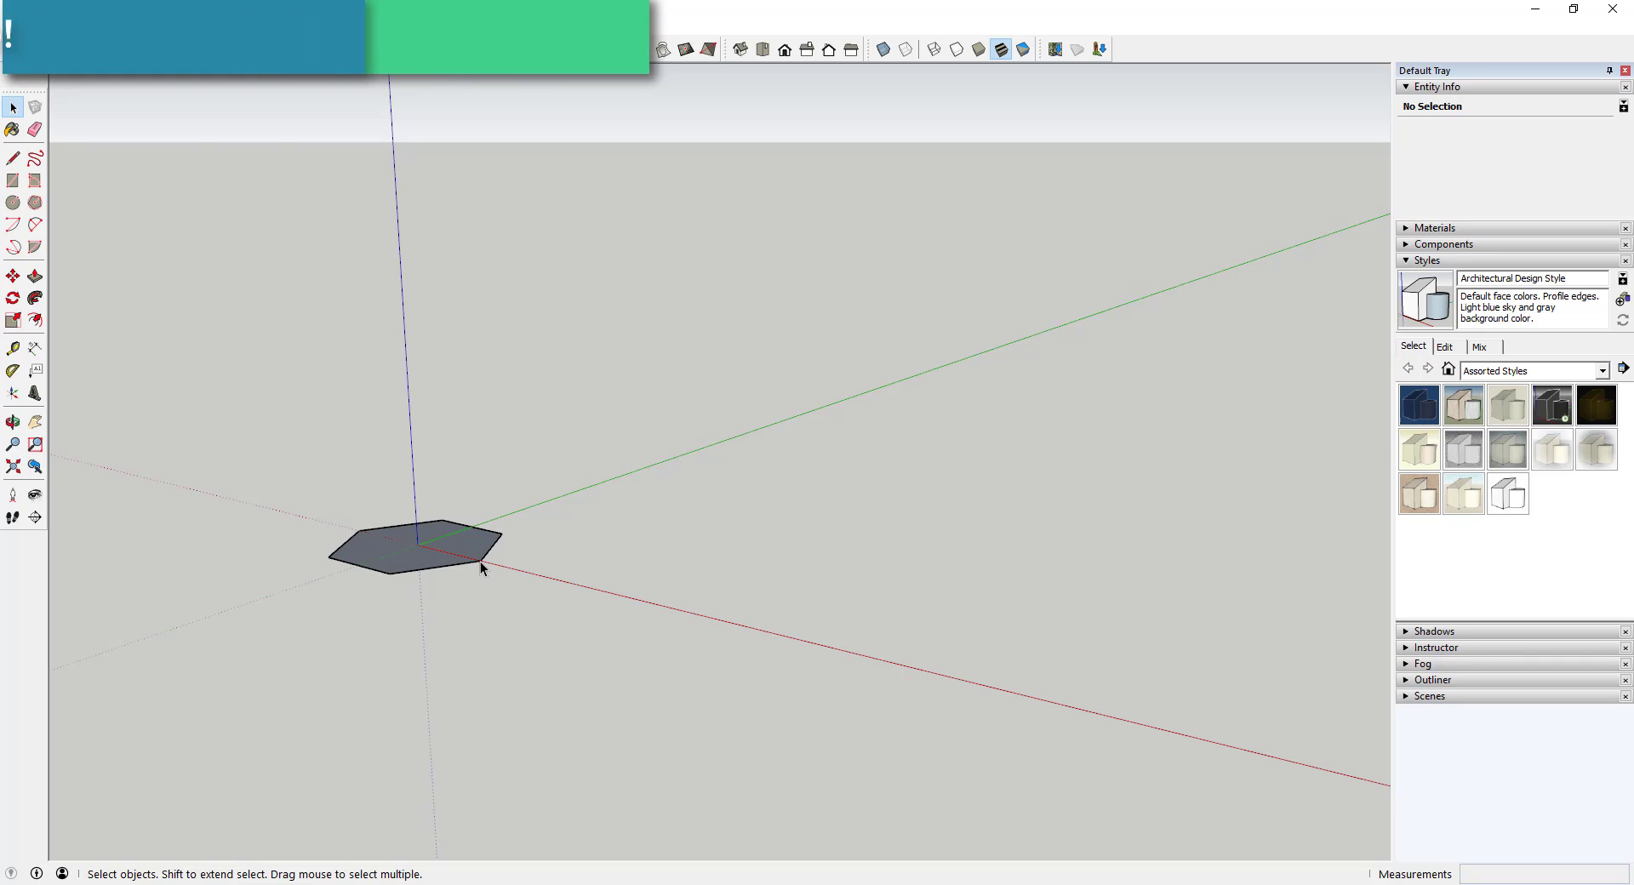
Offset the hexagon face's edges inward to create a smaller inset hexagon
scroll(382, 543, up, 5)
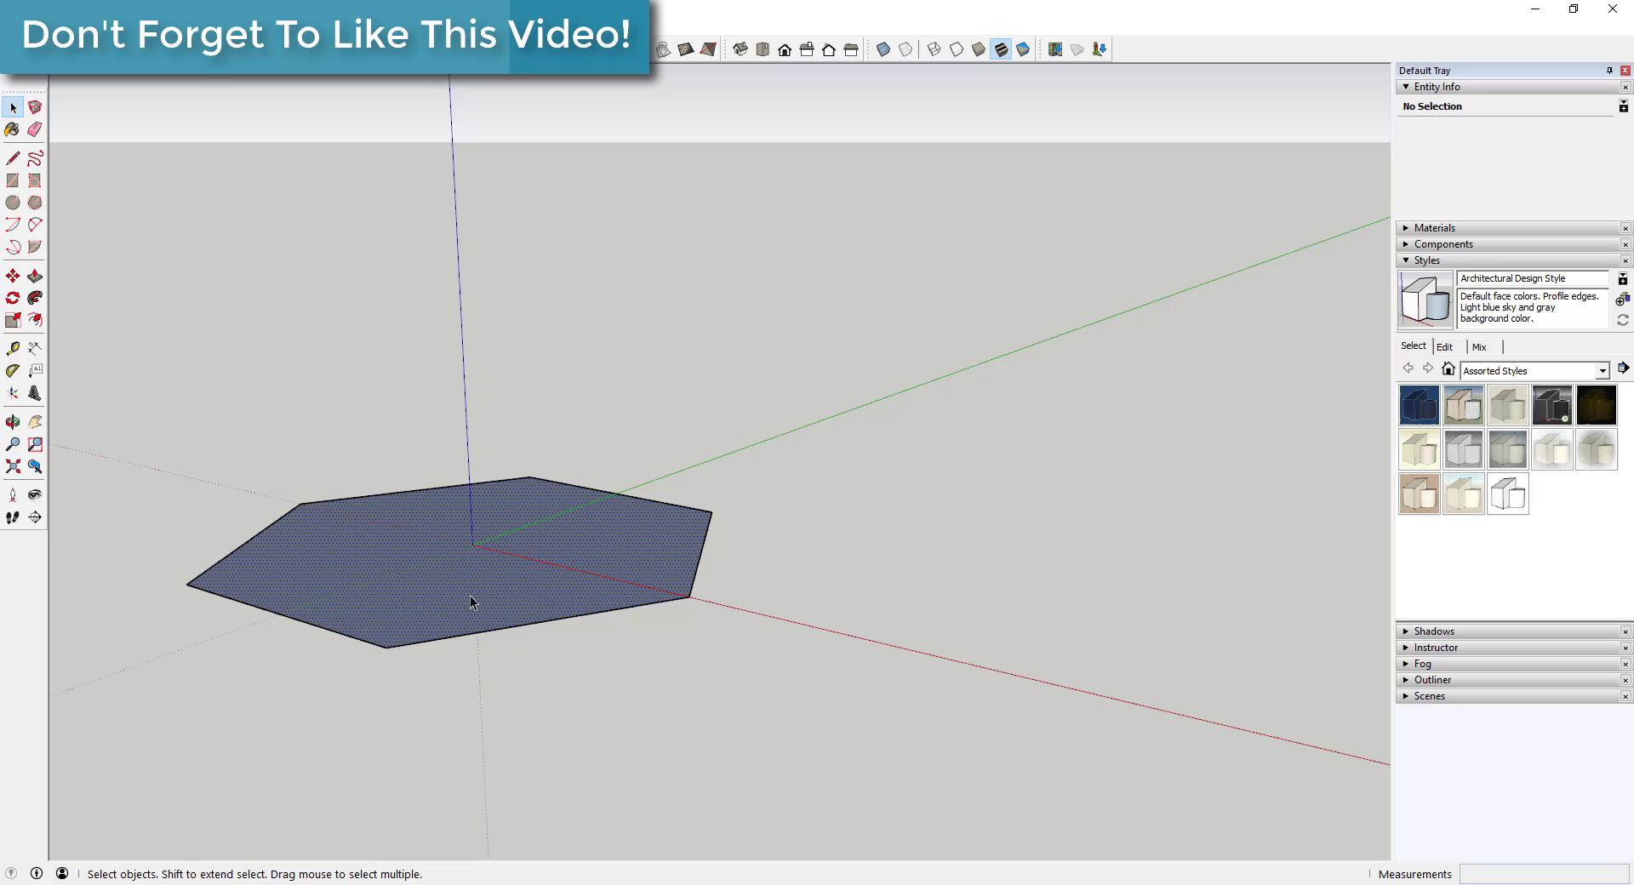
click(470, 595)
key(f)
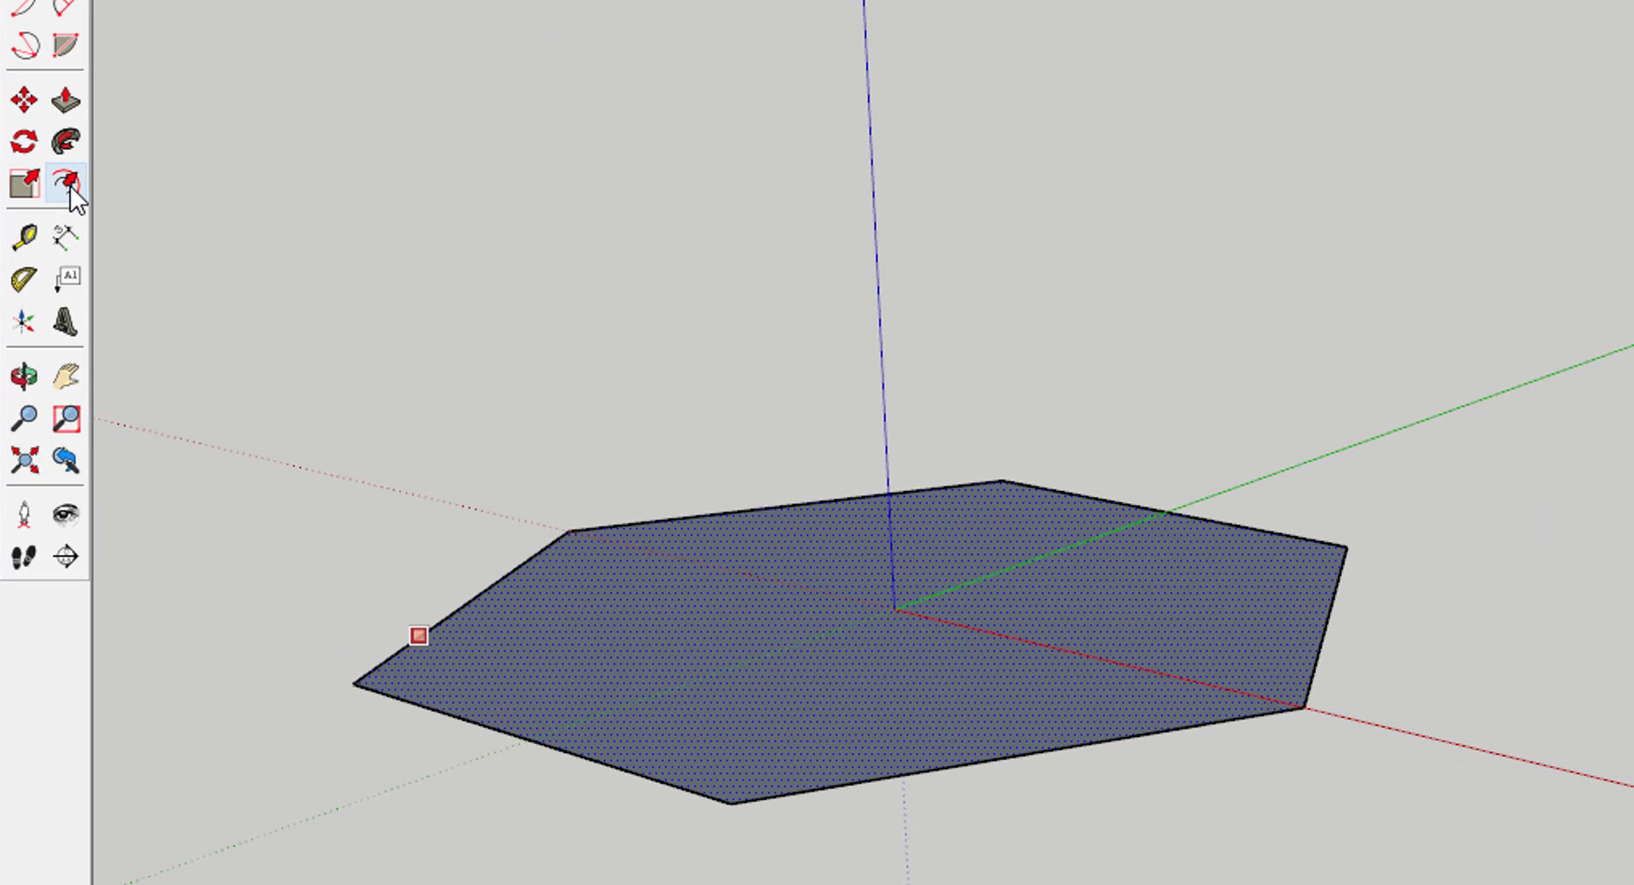
key(f)
click(425, 637)
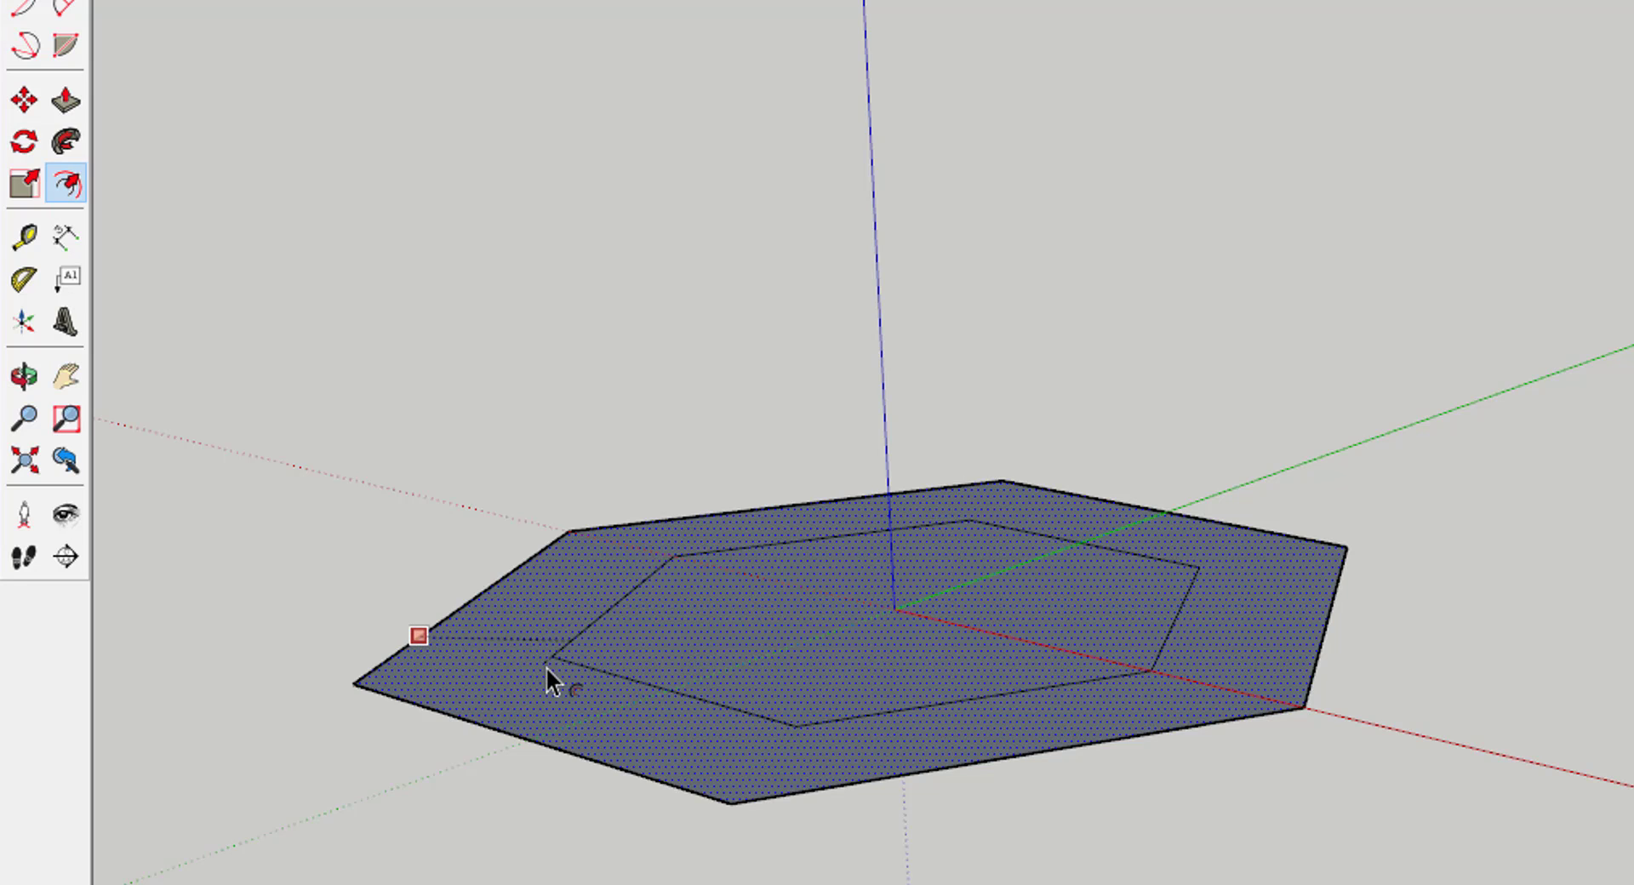
click(546, 668)
key(space)
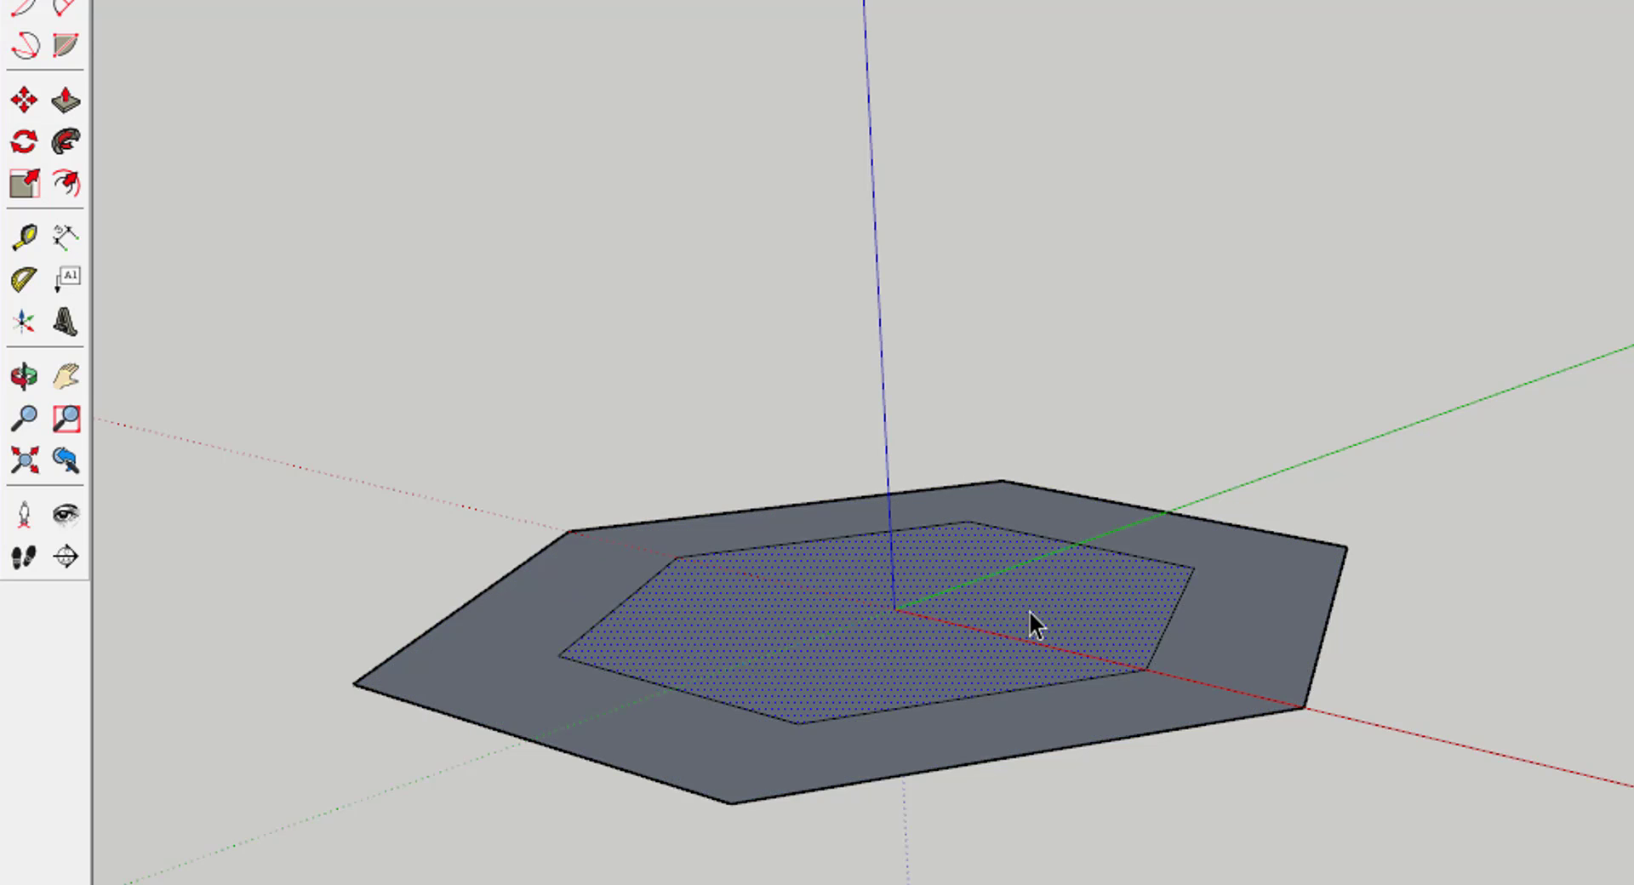
middle_drag(1029, 610, 966, 874)
middle_drag(876, 710, 885, 624)
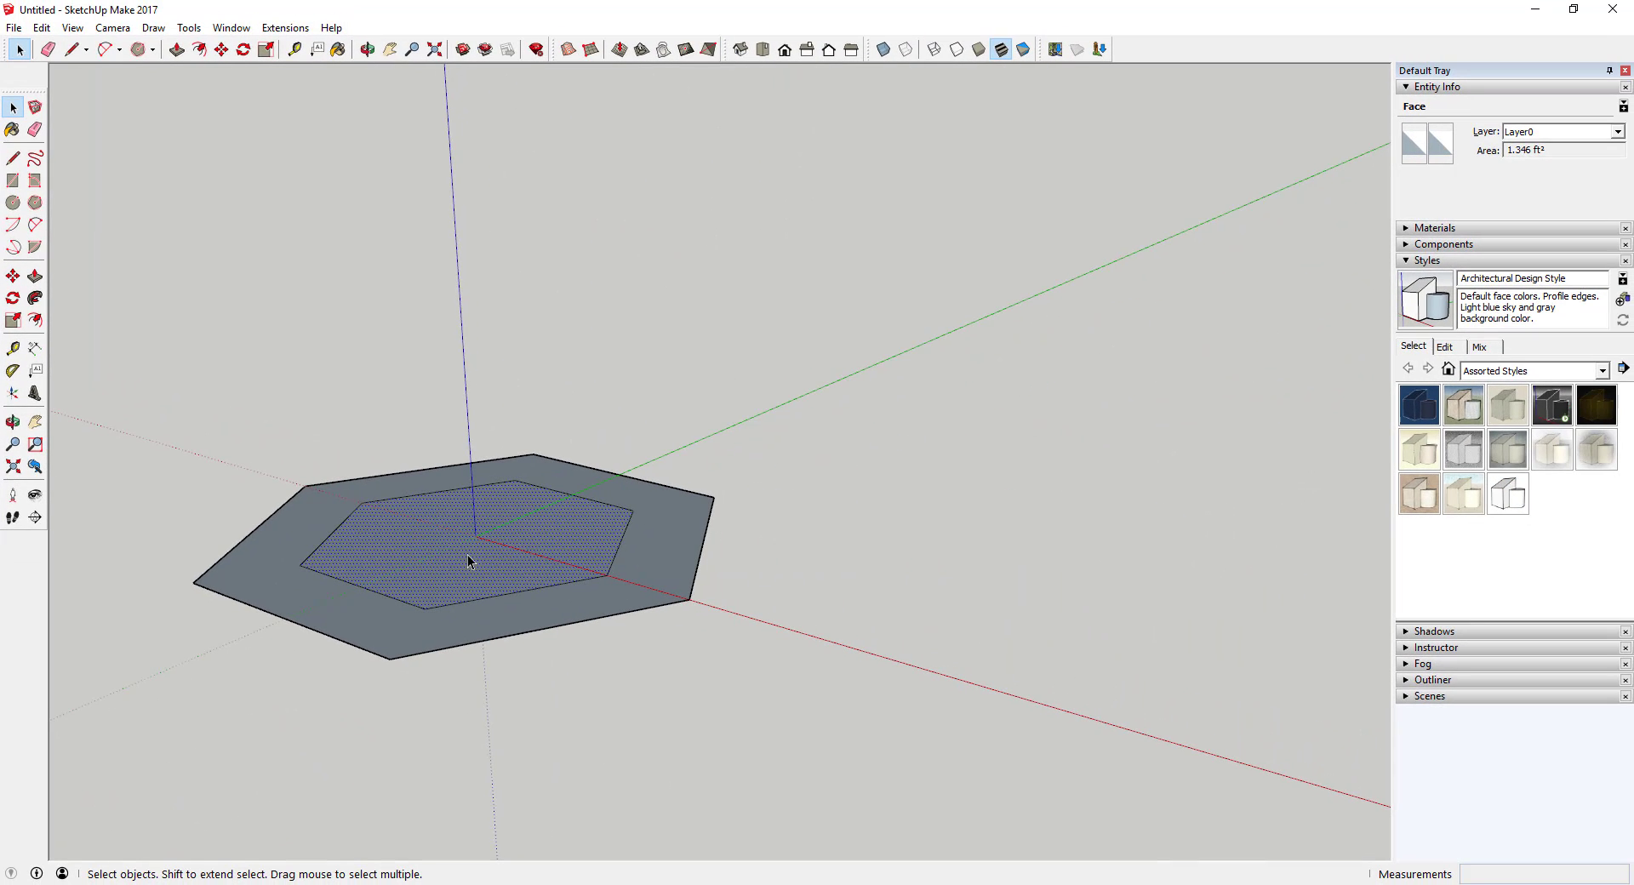
Move the inner hexagon face up along the blue axis above the base
key(m)
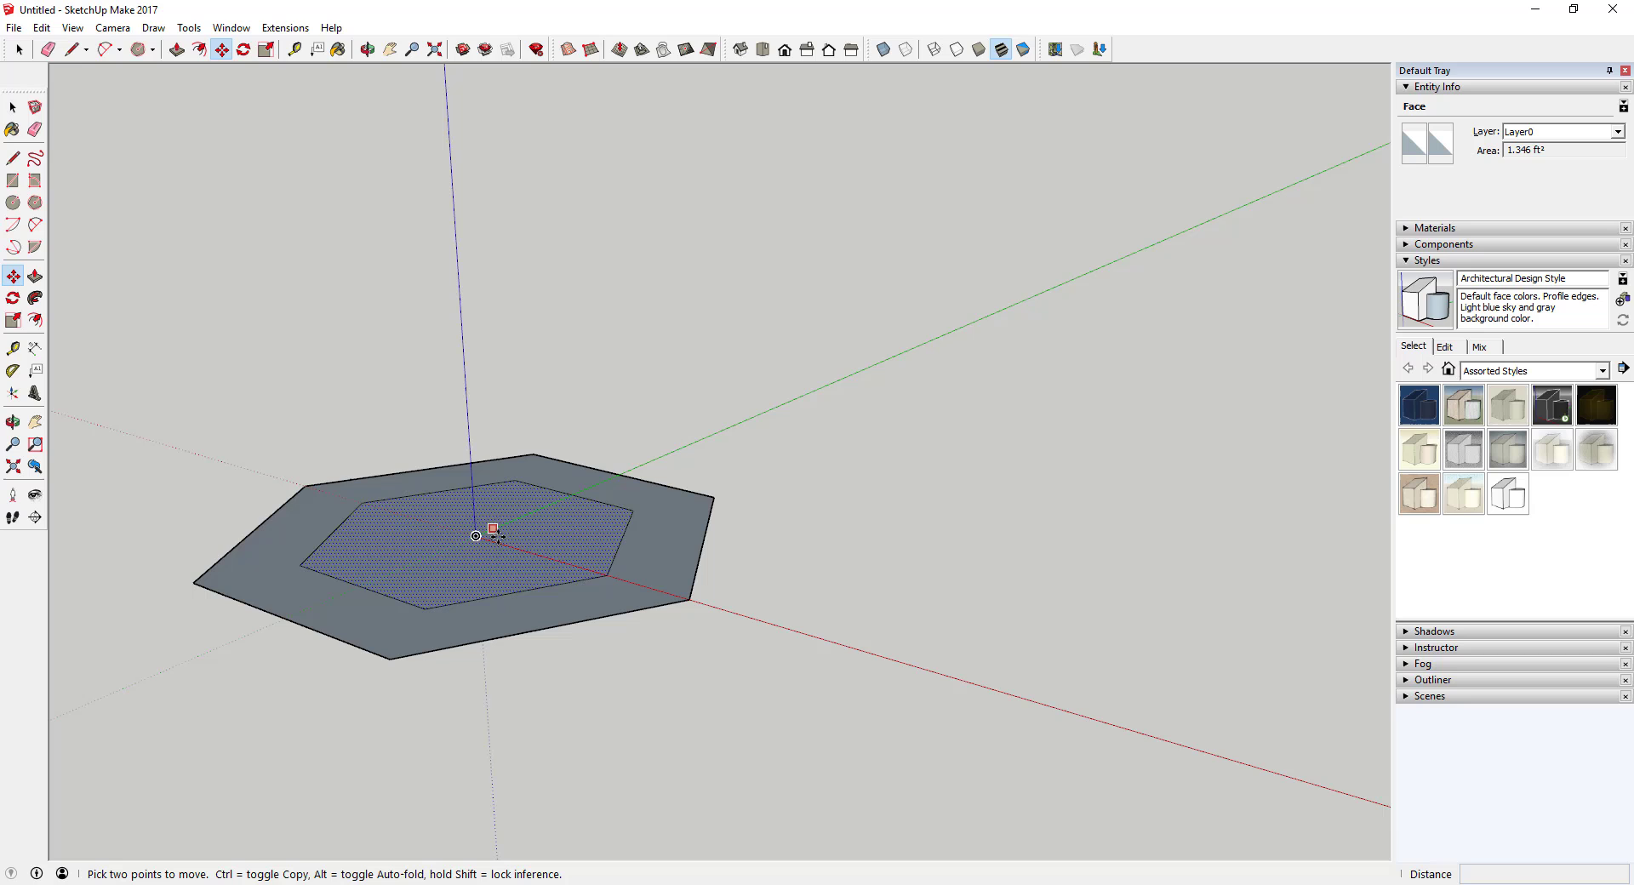
click(475, 536)
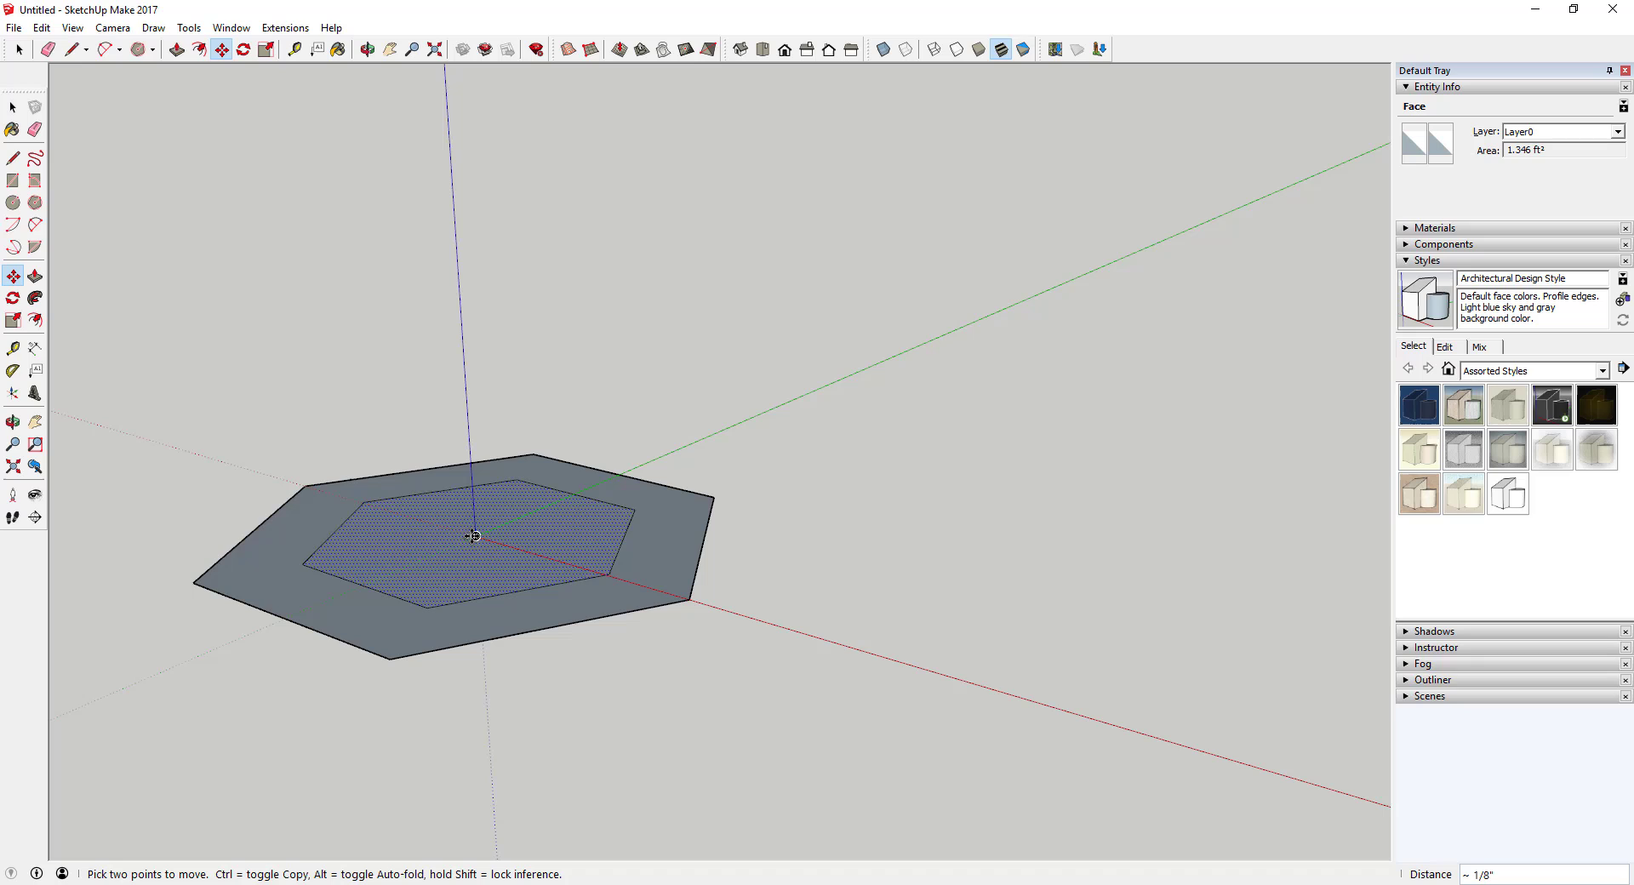
shift+middle_drag(473, 536, 628, 485)
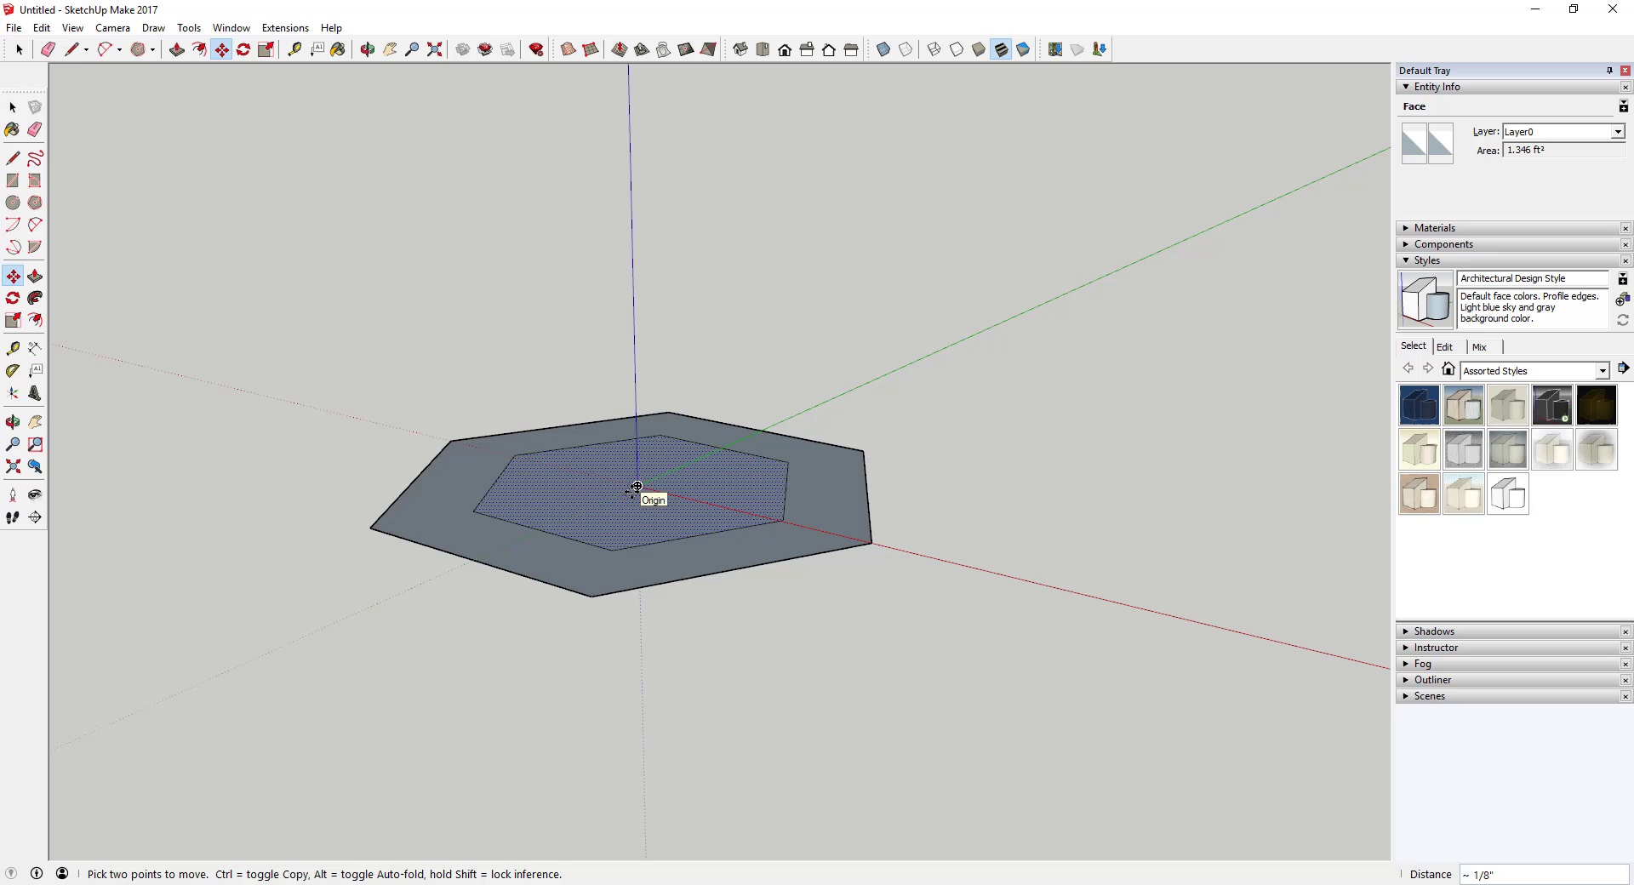
drag(637, 486, 635, 429)
middle_drag(634, 429, 638, 390)
drag(639, 389, 635, 401)
middle_drag(636, 402, 647, 520)
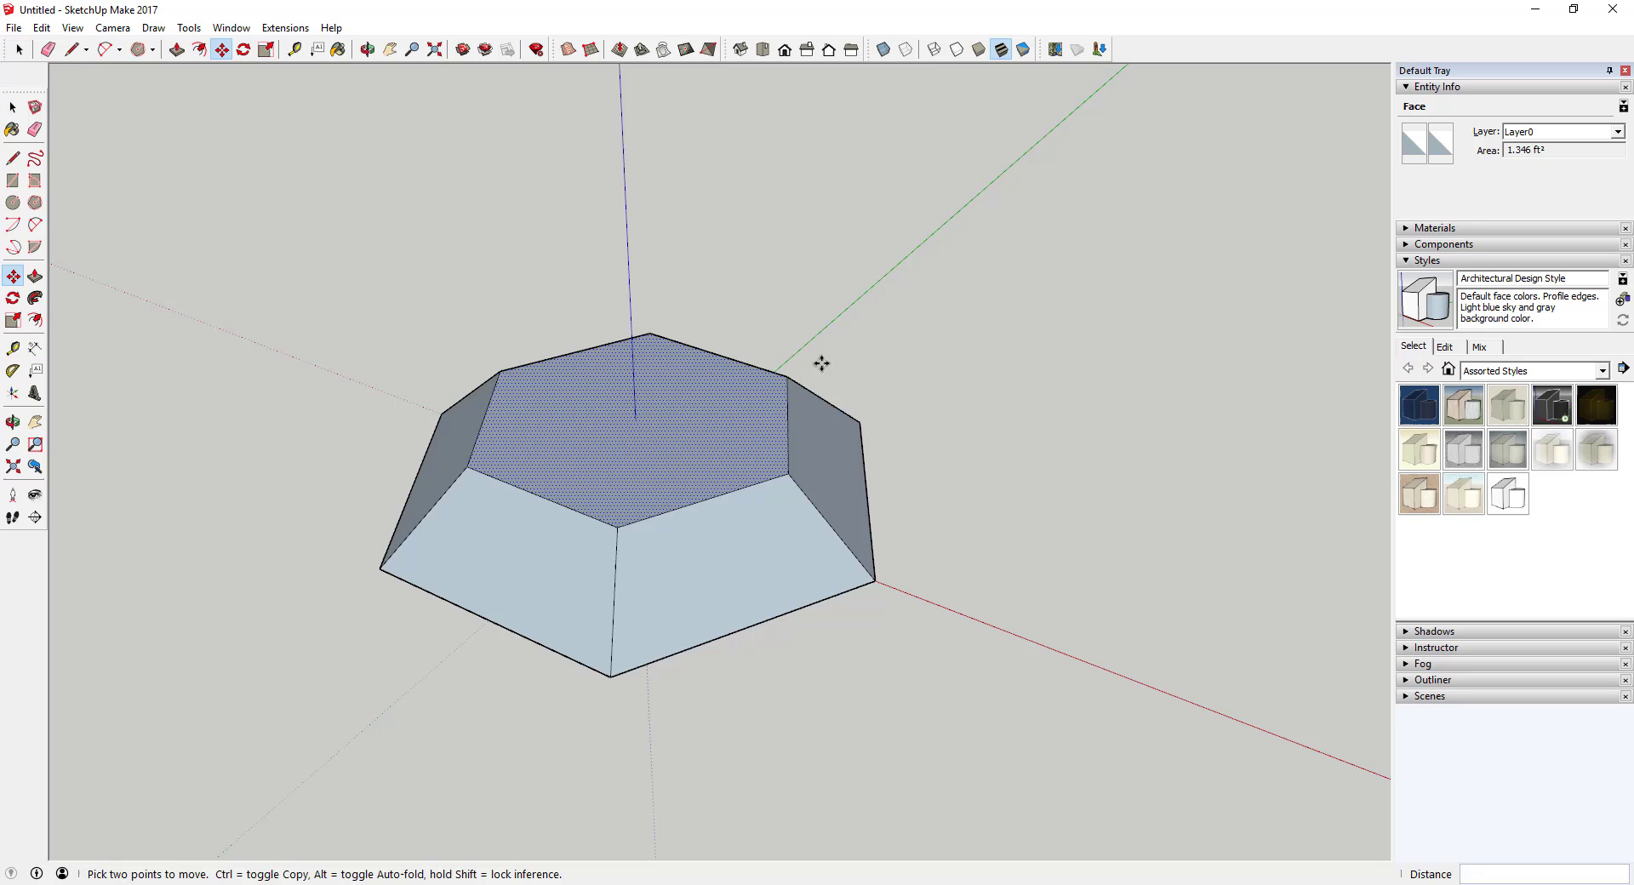
Orbit beneath the model to view its open underside
key(space)
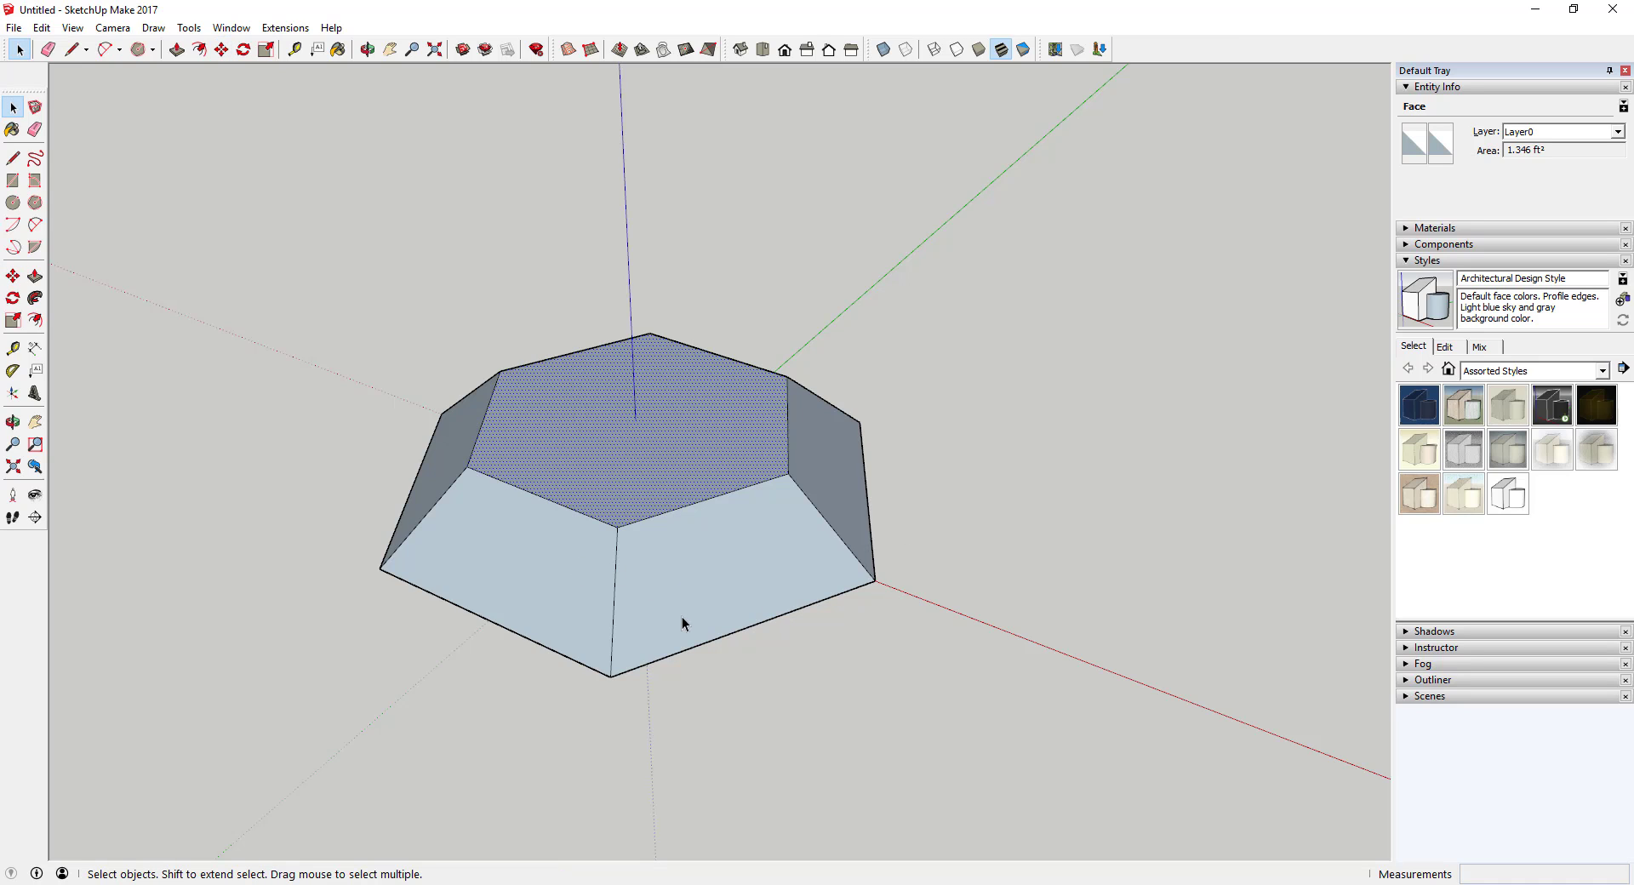
middle_drag(678, 648, 665, 454)
middle_drag(702, 582, 711, 270)
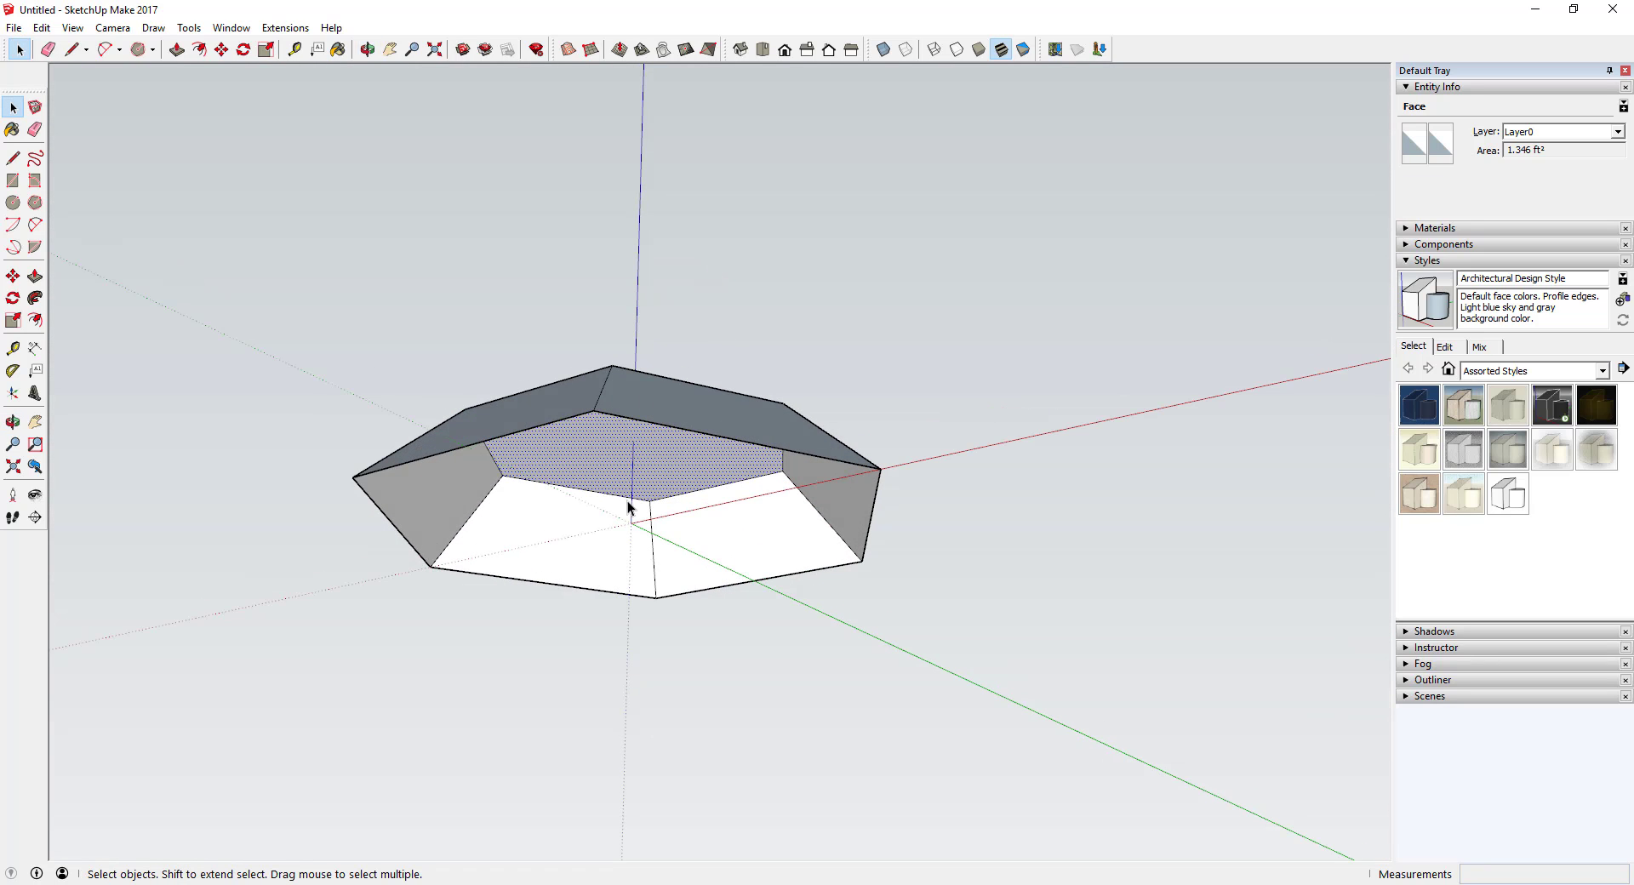
key(l)
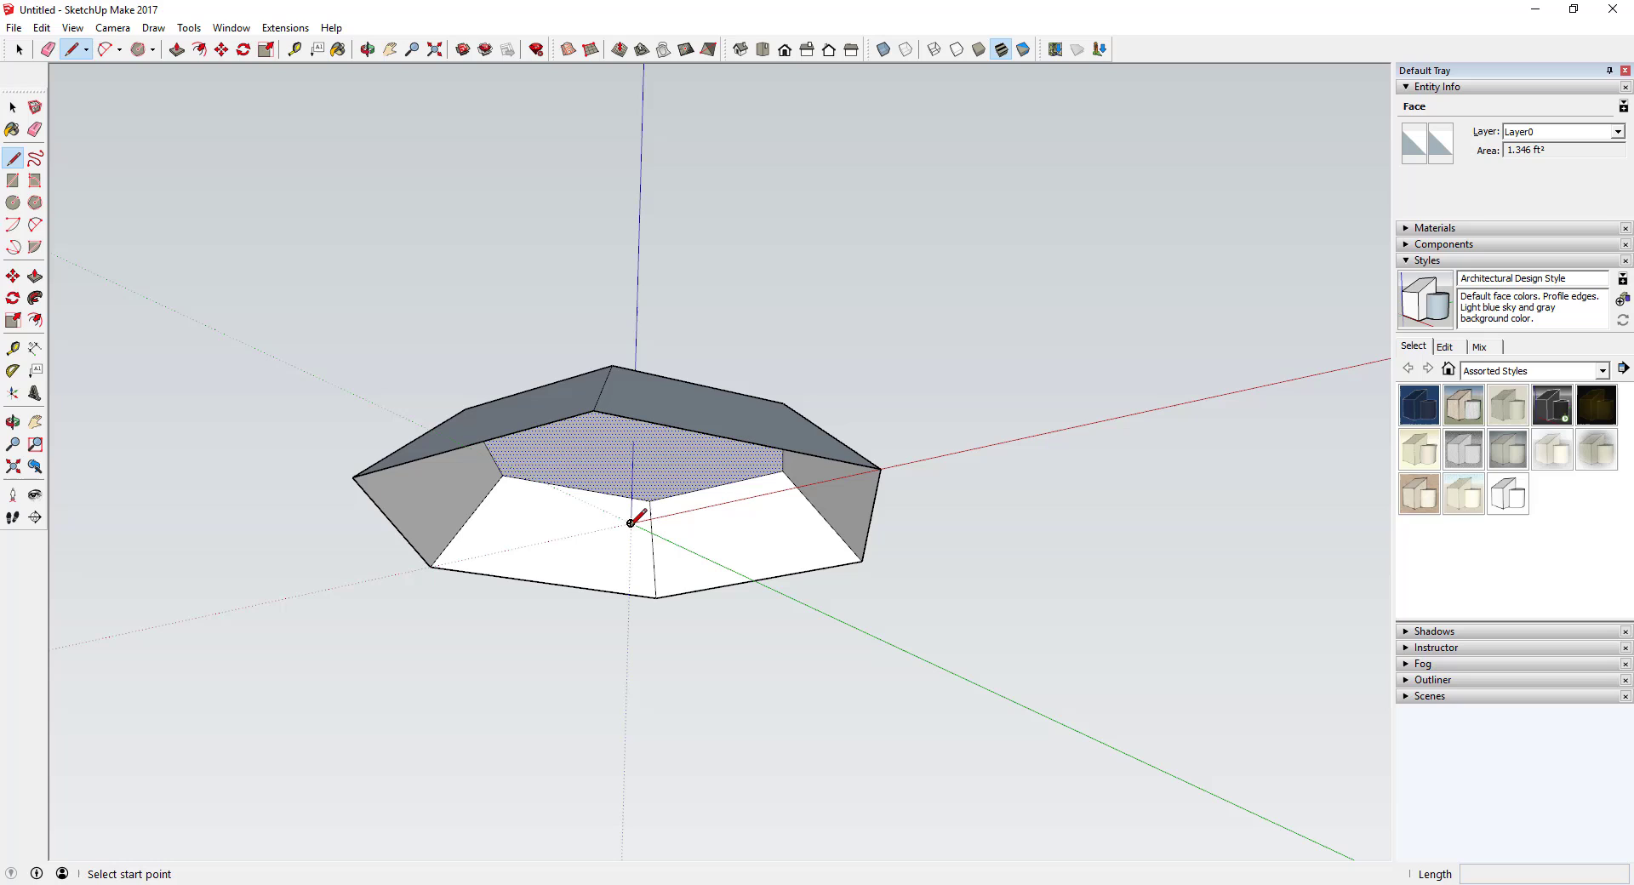
key(space)
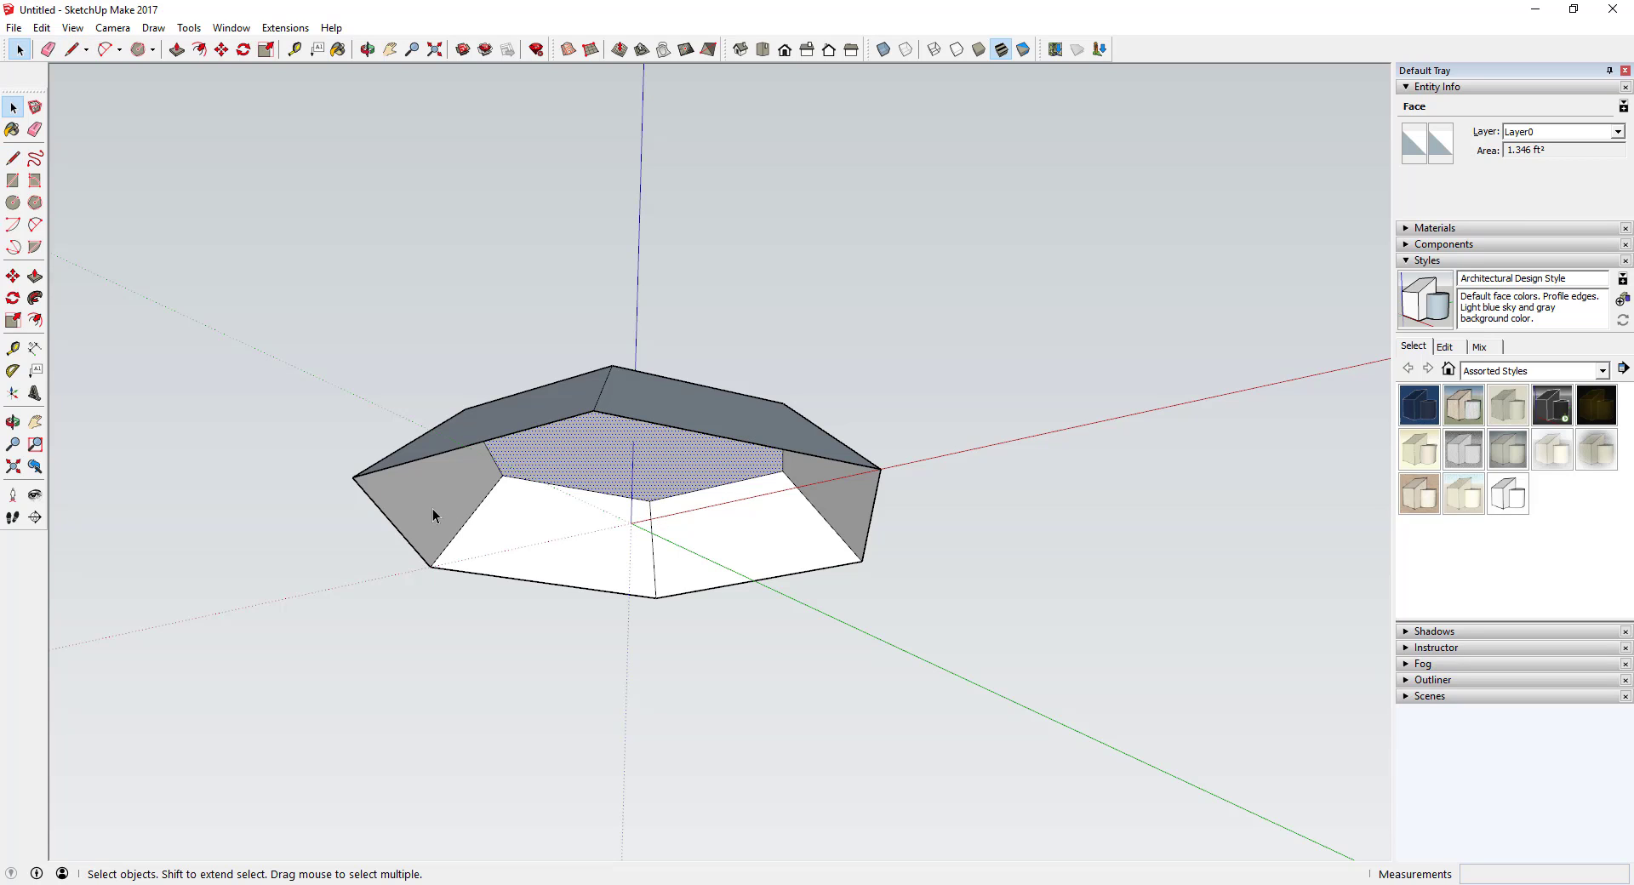
key(l)
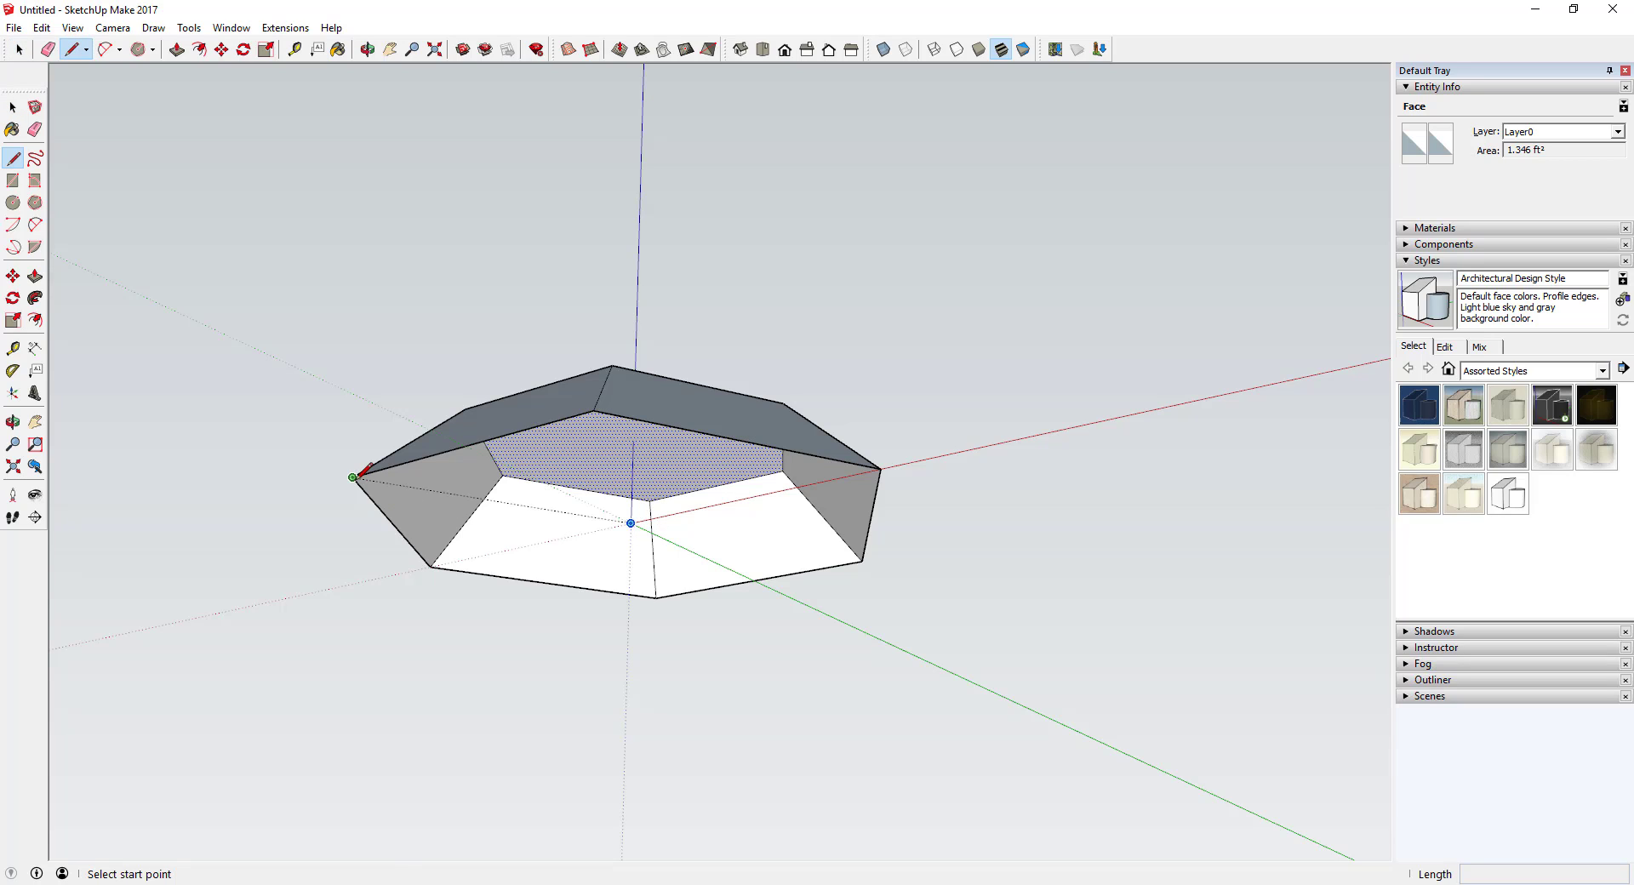
key(space)
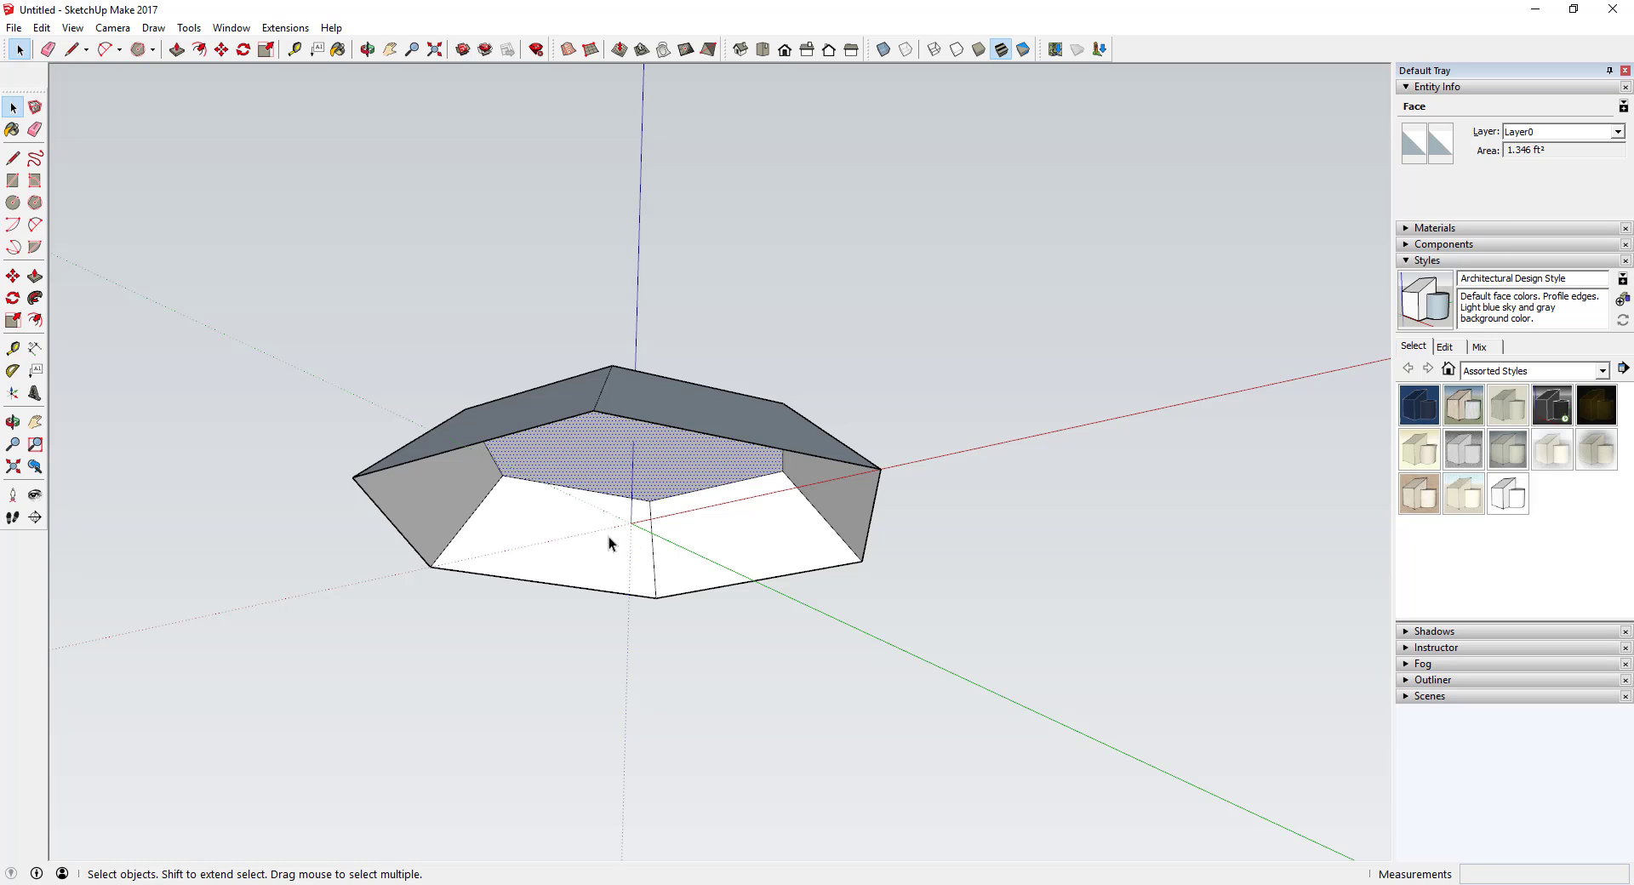
Draw a line between the left and right base corners to fill the underside, then erase the extra diagonal edge
key(l)
click(353, 476)
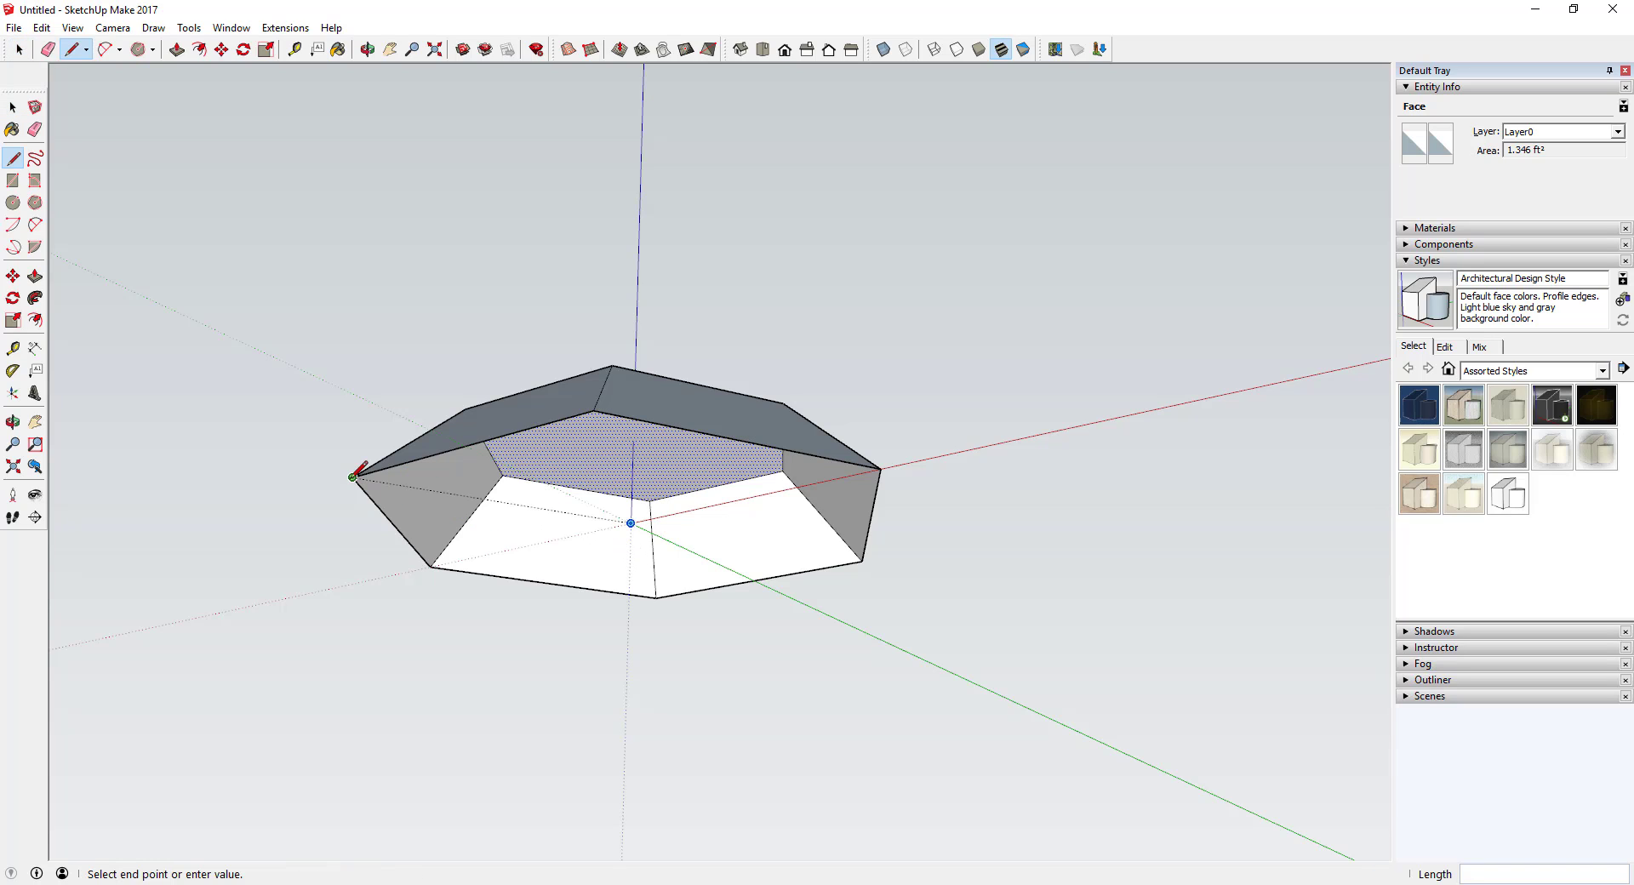
click(861, 560)
key(e)
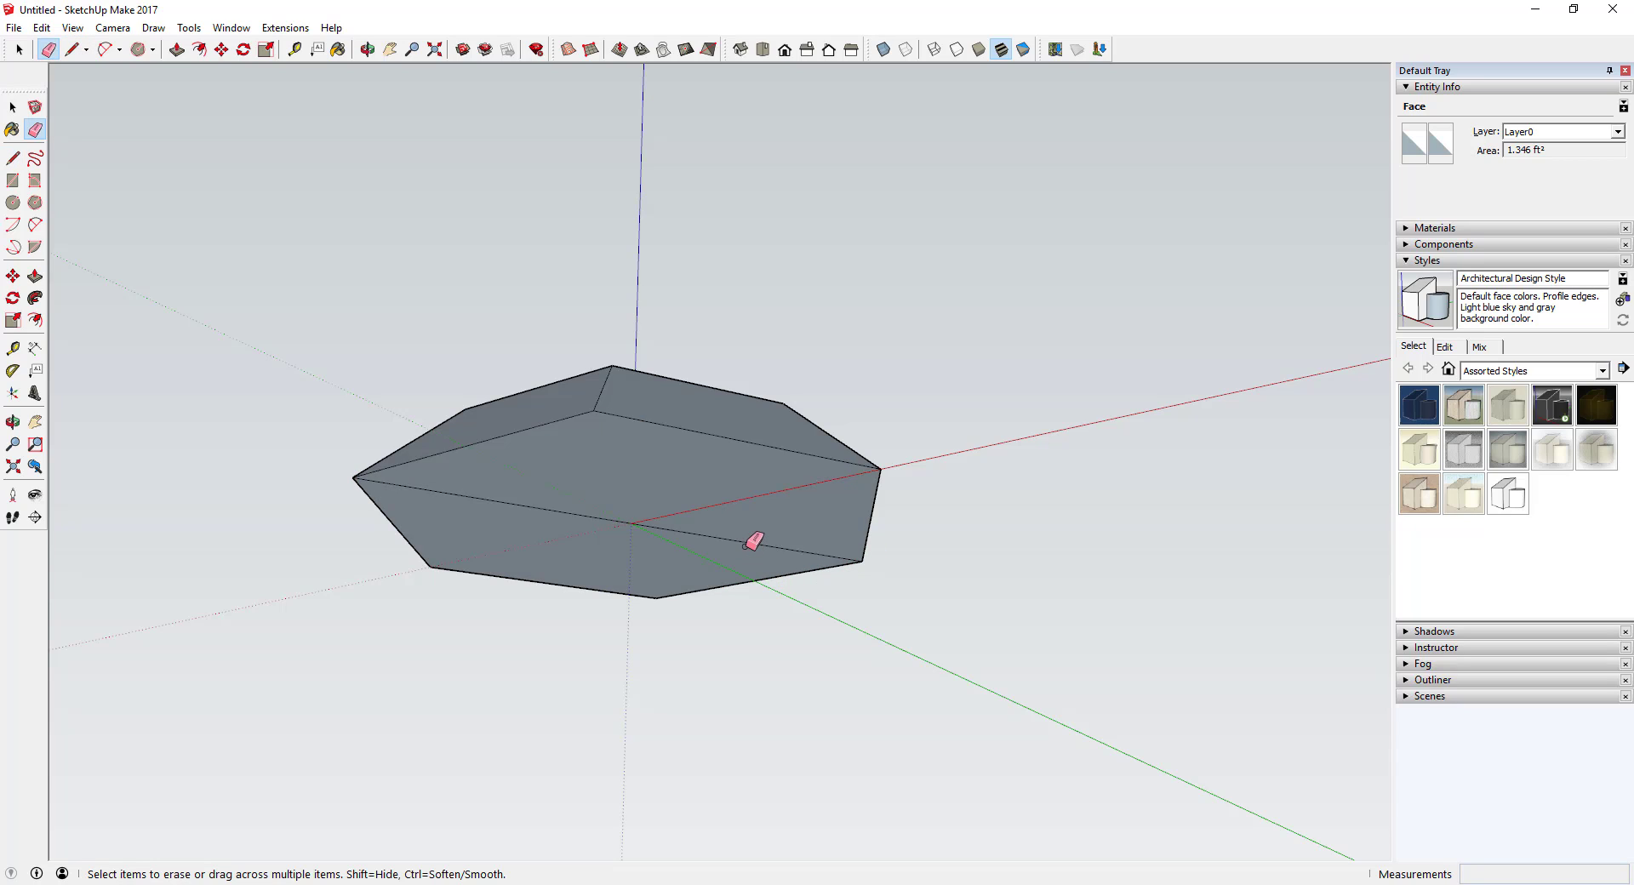
click(749, 543)
key(space)
Draw a vertical line down from the hexagon's centre, then a line to its right corner
key(l)
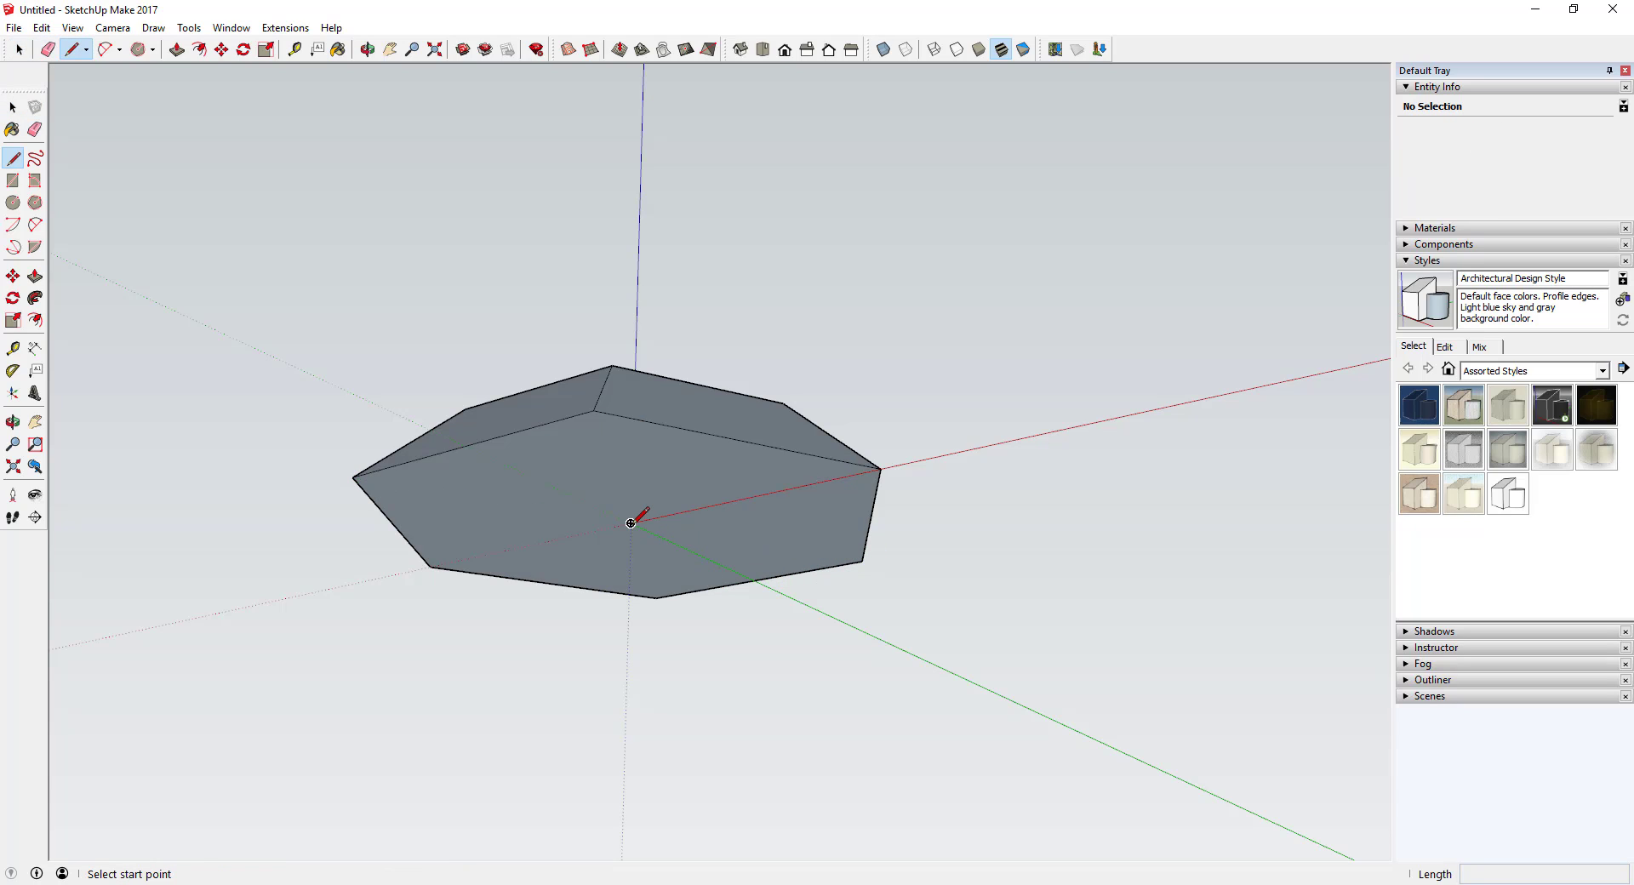
click(631, 522)
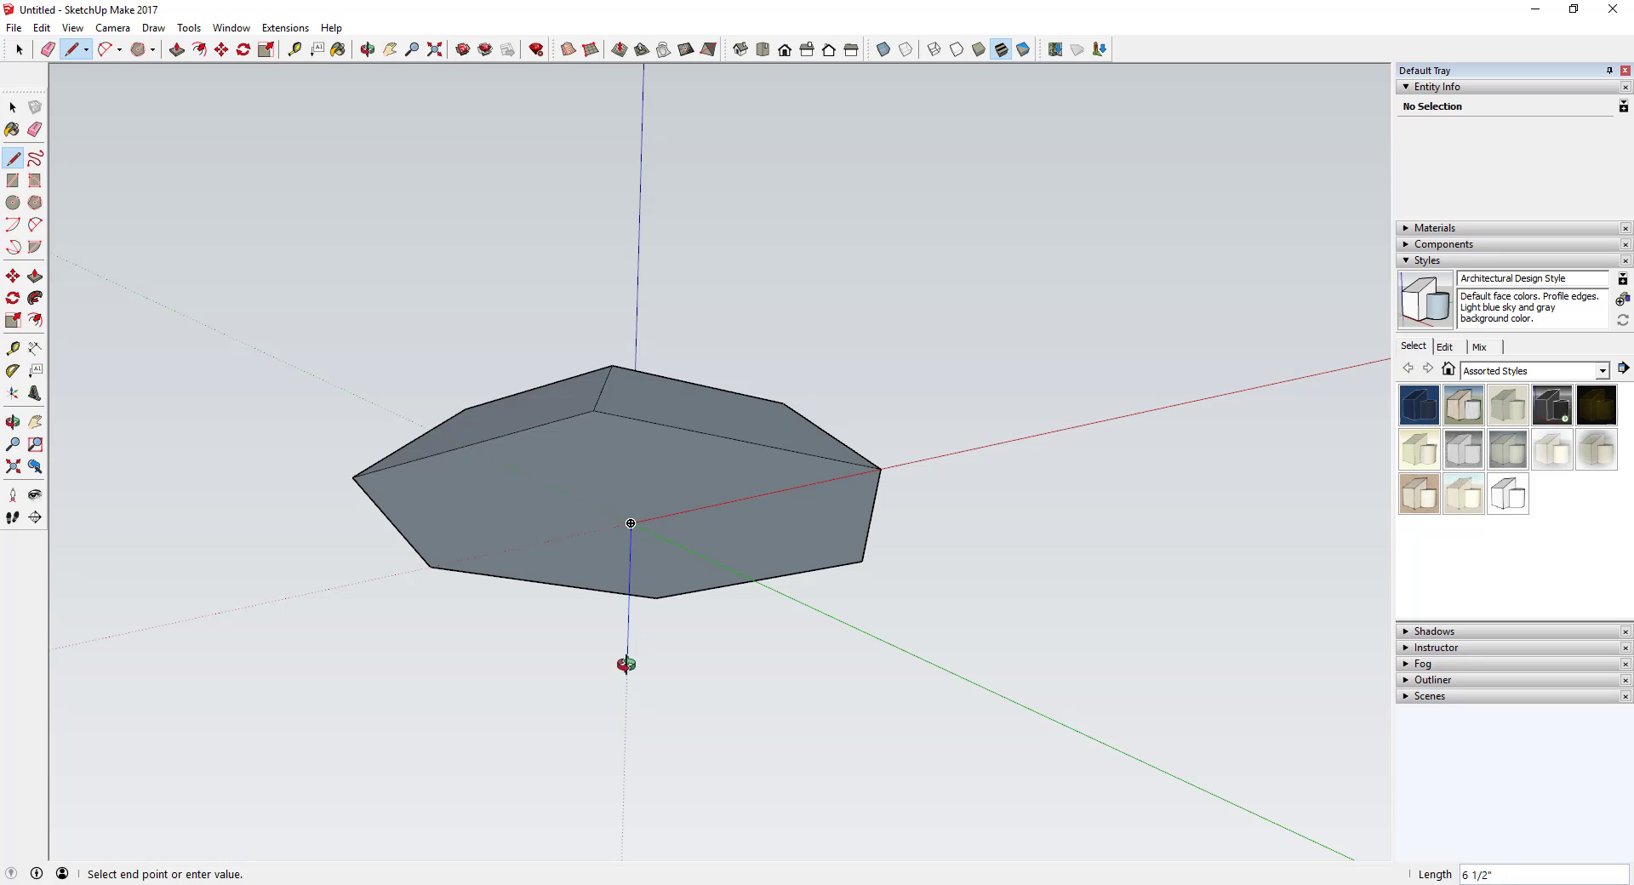
middle_drag(627, 663, 643, 711)
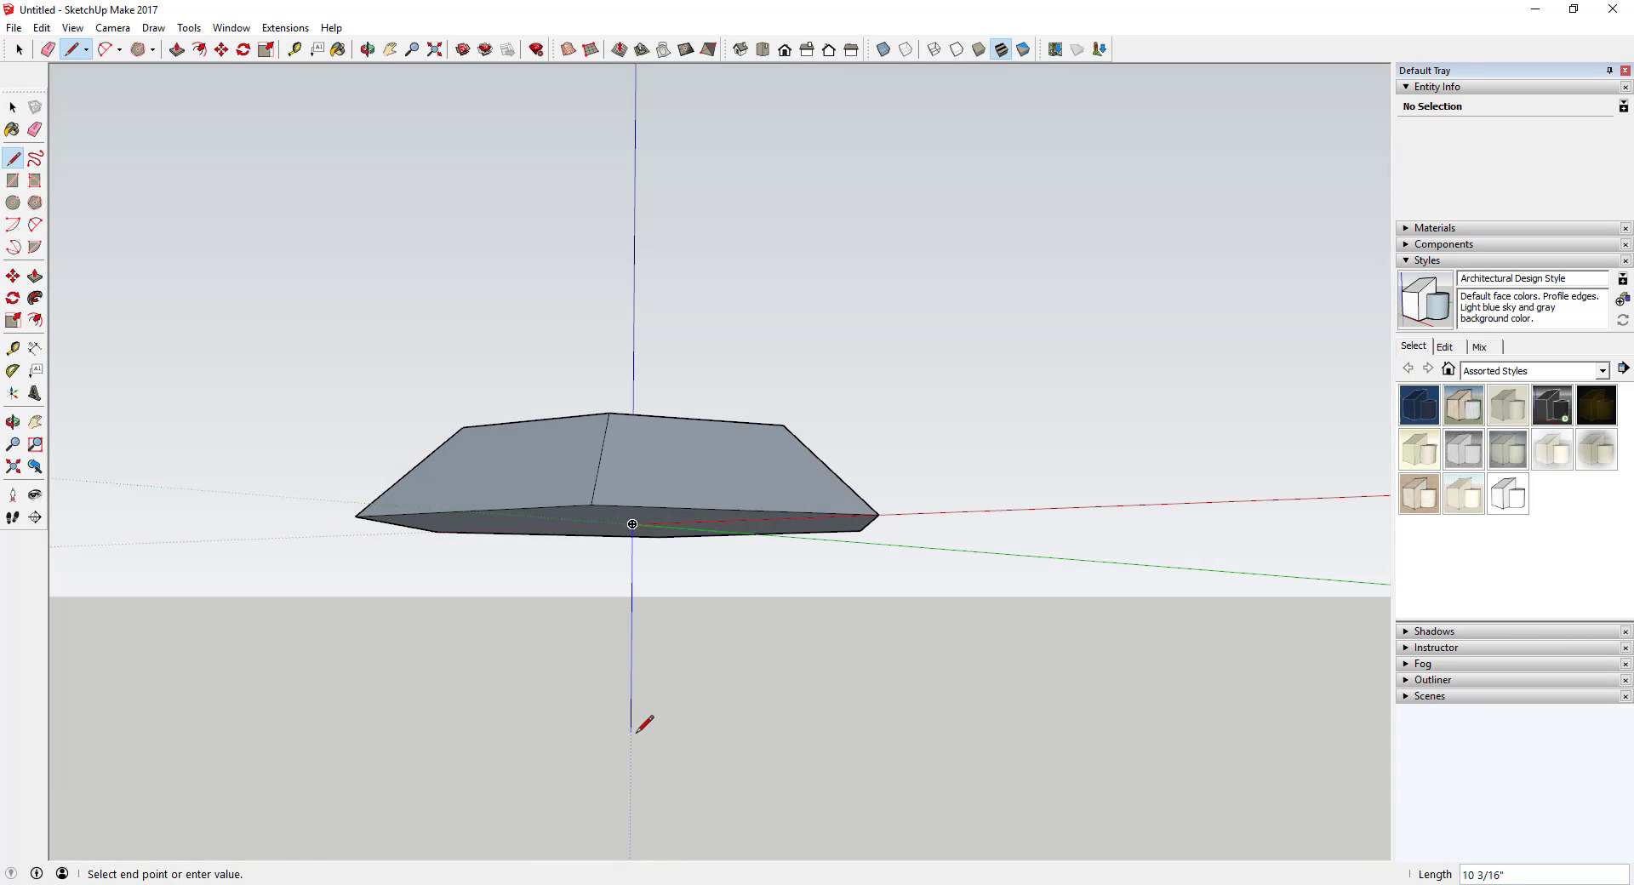
click(631, 775)
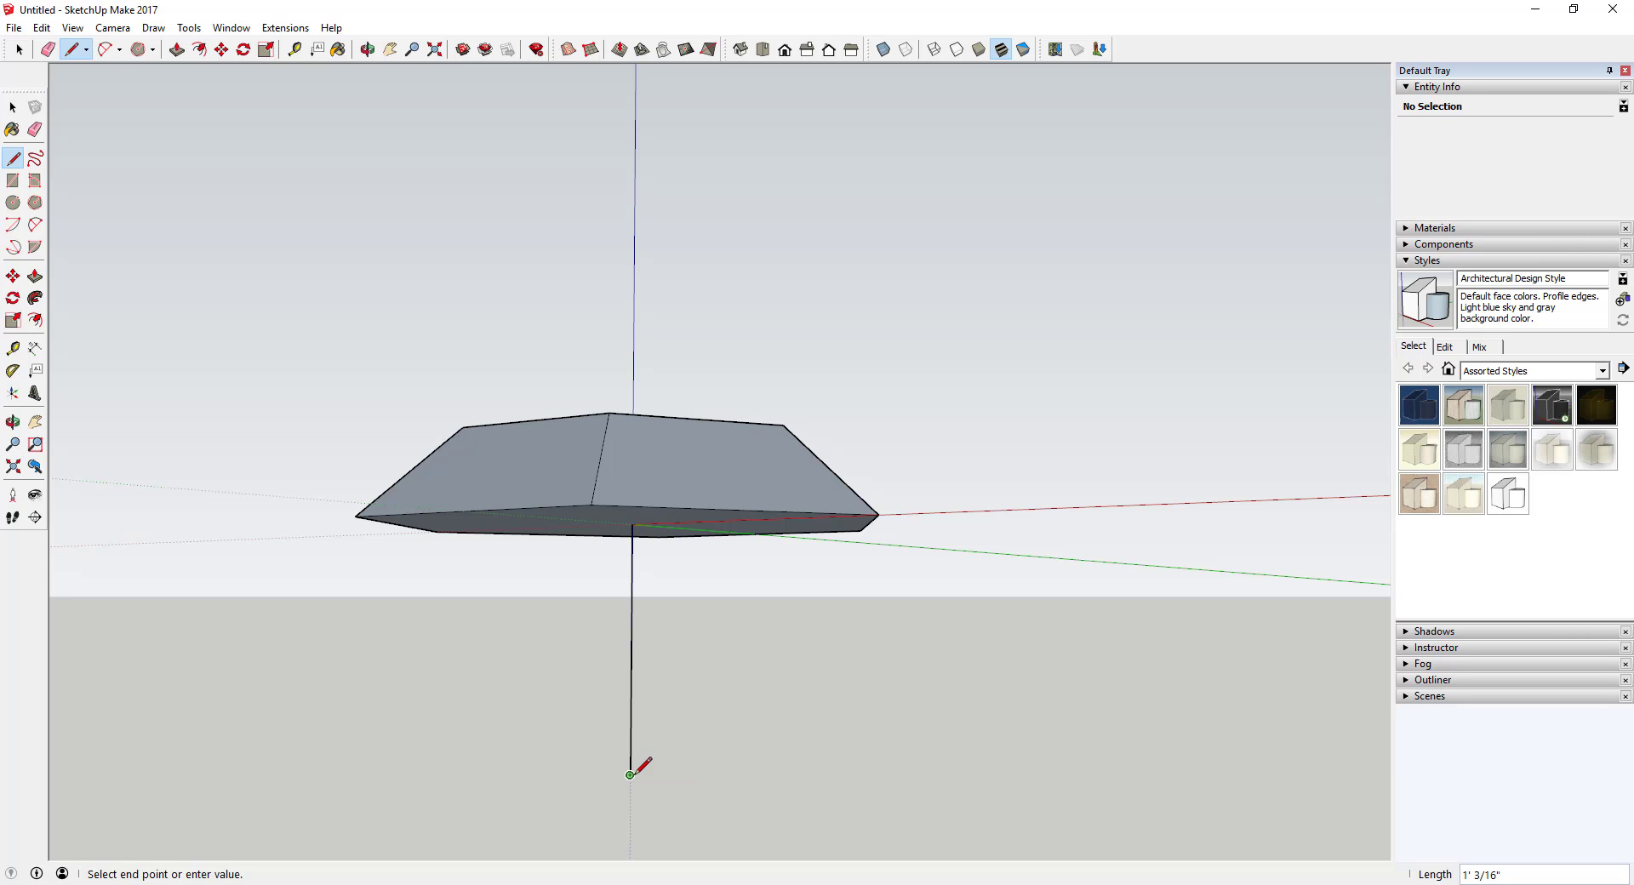
click(878, 514)
key(space)
Close the triangle from the bottom point to the front vertex and select the new face
key(l)
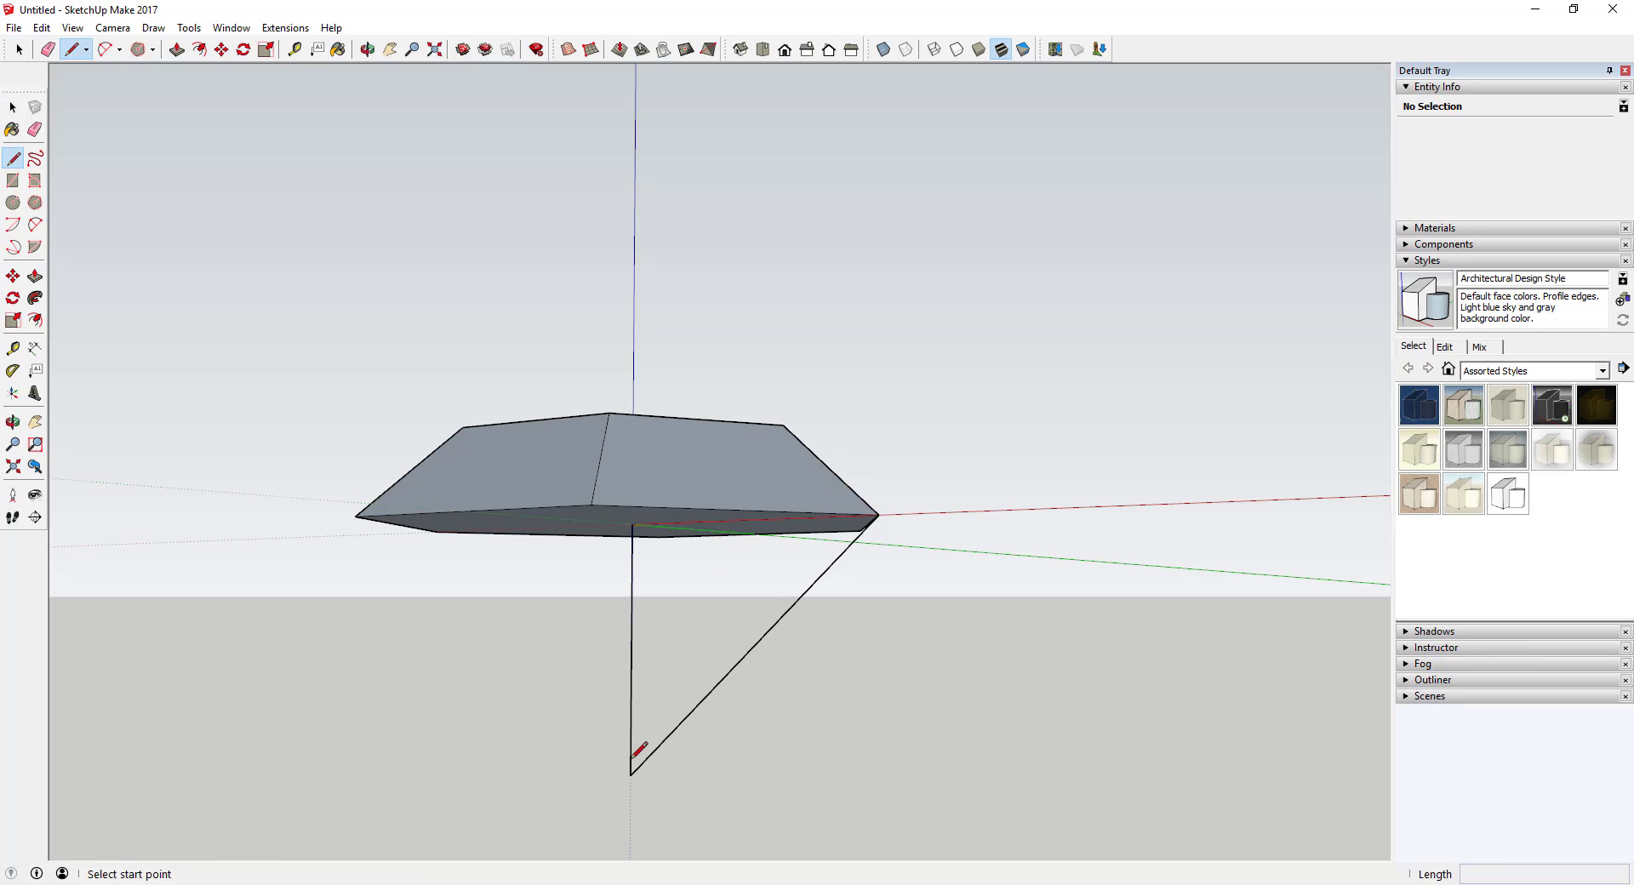
click(630, 774)
click(592, 505)
key(space)
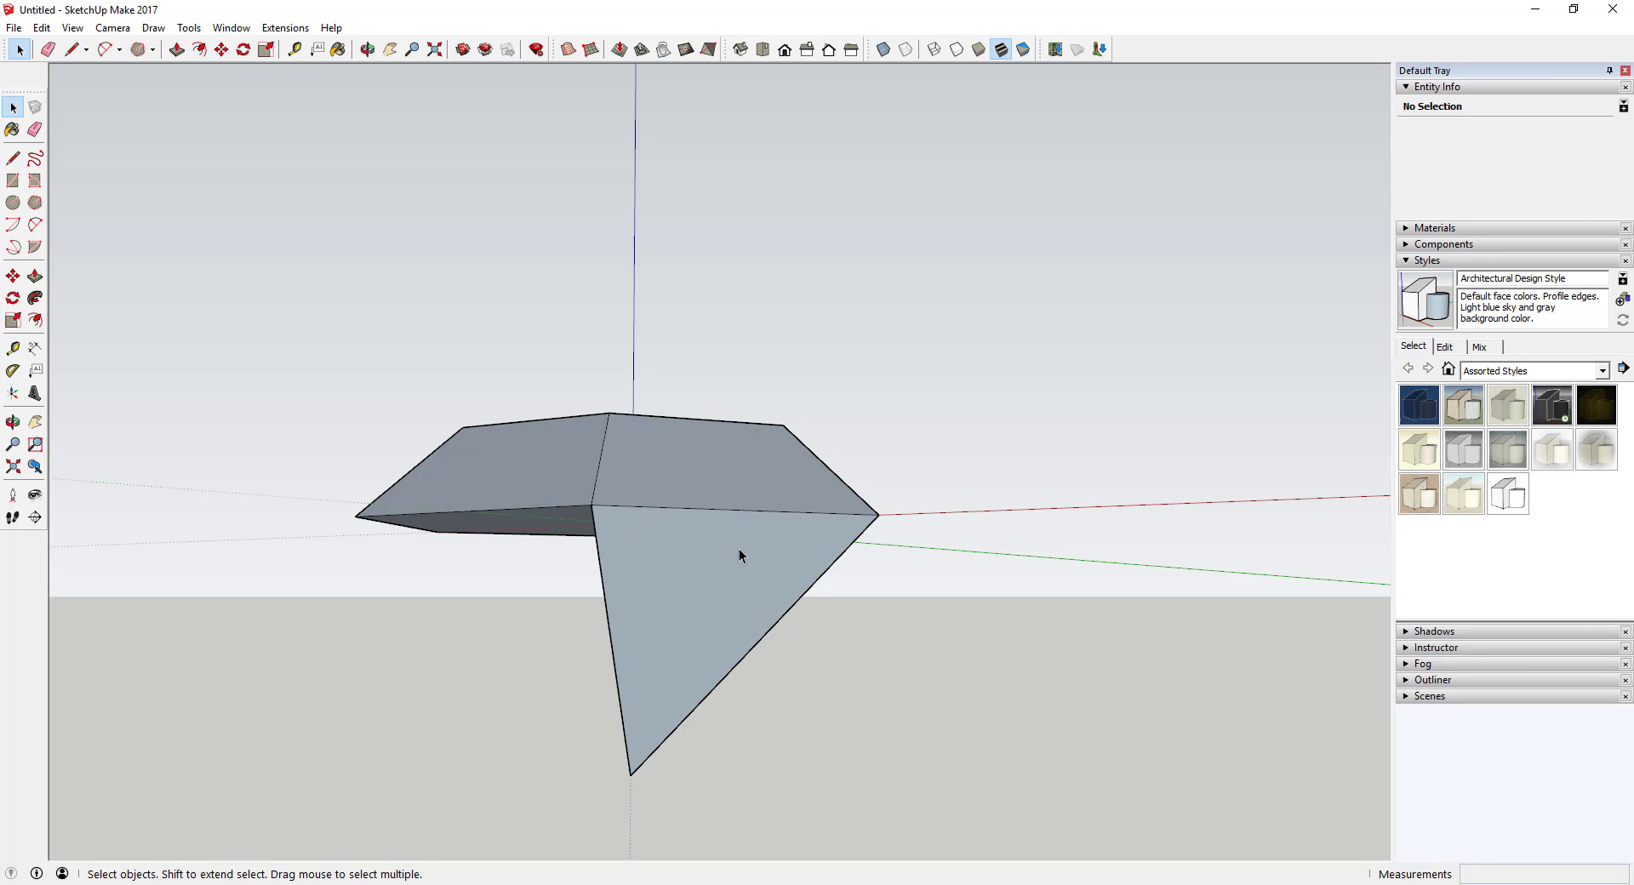
middle_drag(738, 548, 839, 673)
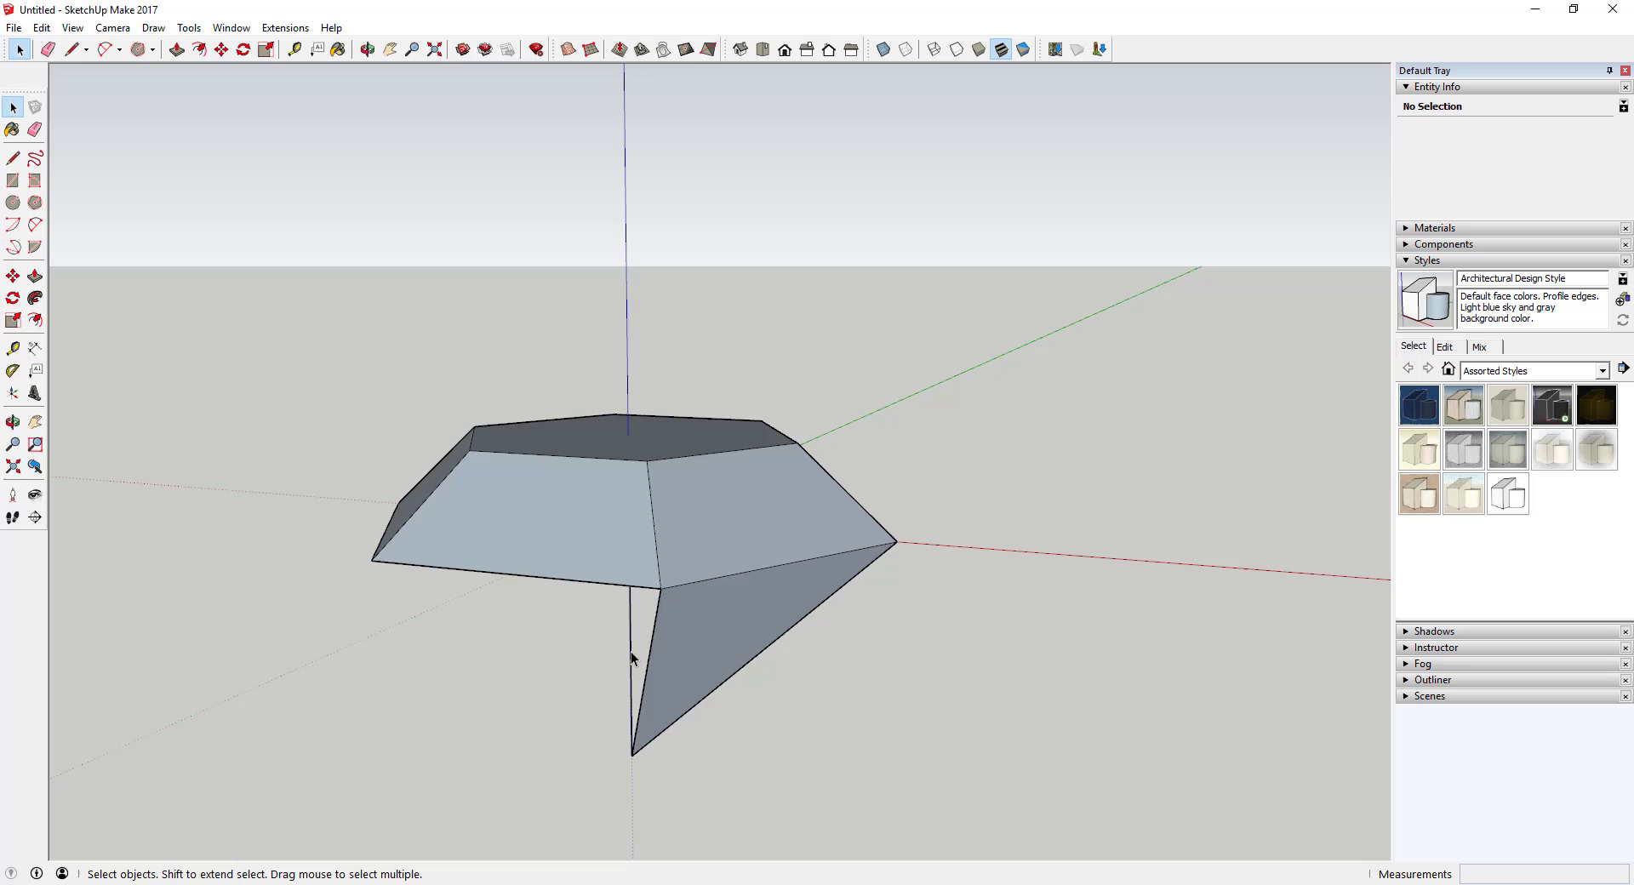
click(691, 645)
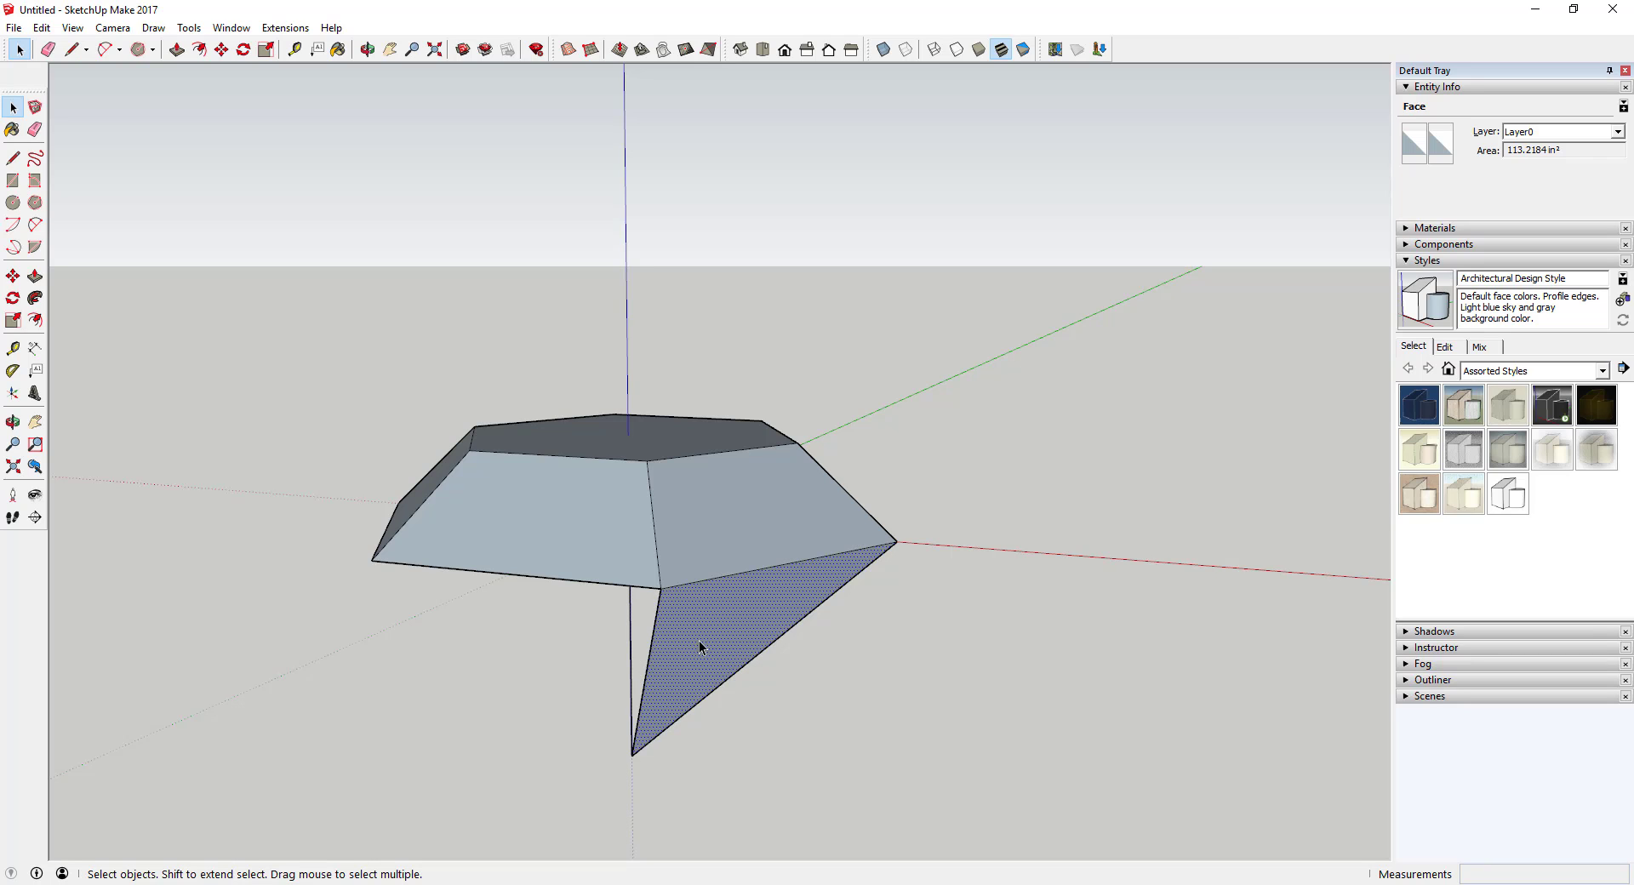
Rotate-copy the triangular face 60° about the vertical axis through its bottom point
middle_drag(699, 649, 708, 644)
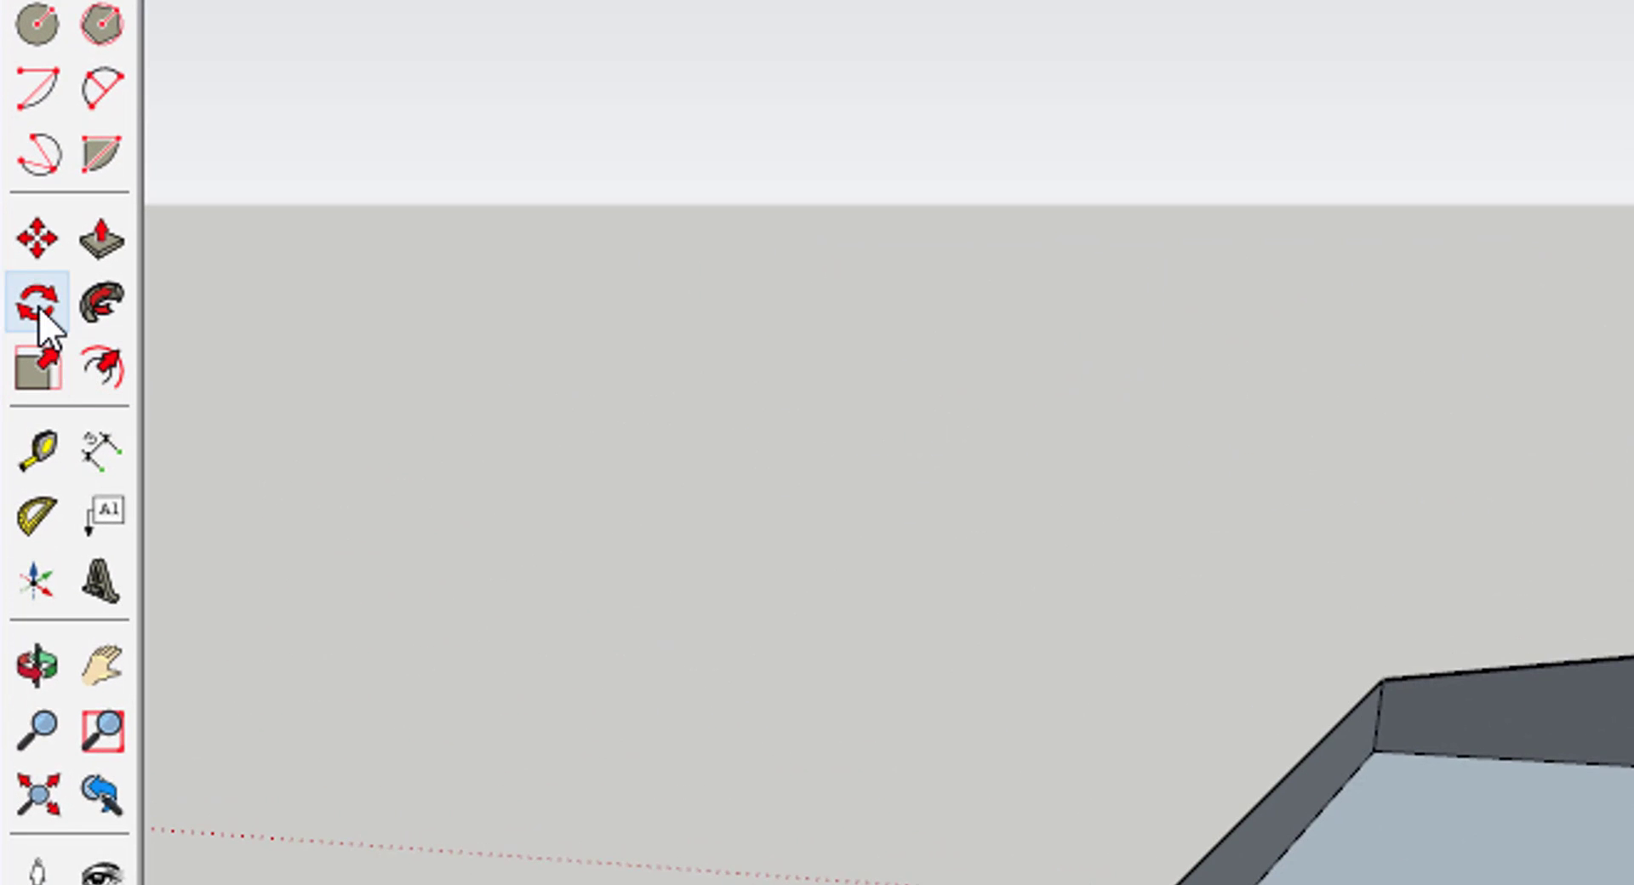
click(38, 307)
middle_drag(1616, 724, 1625, 749)
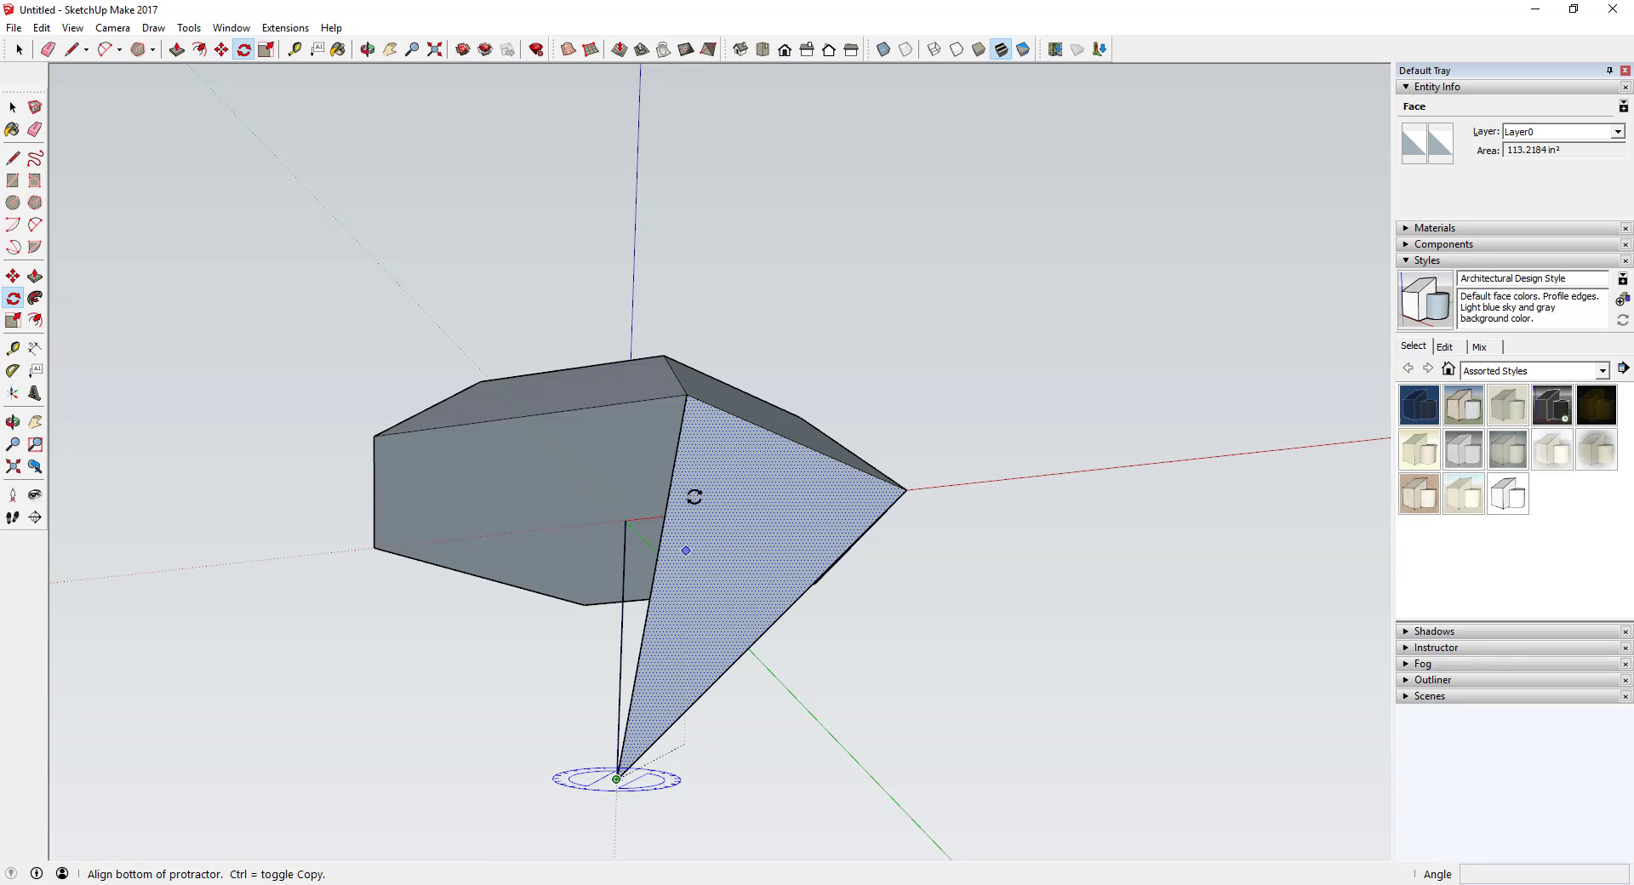
click(684, 399)
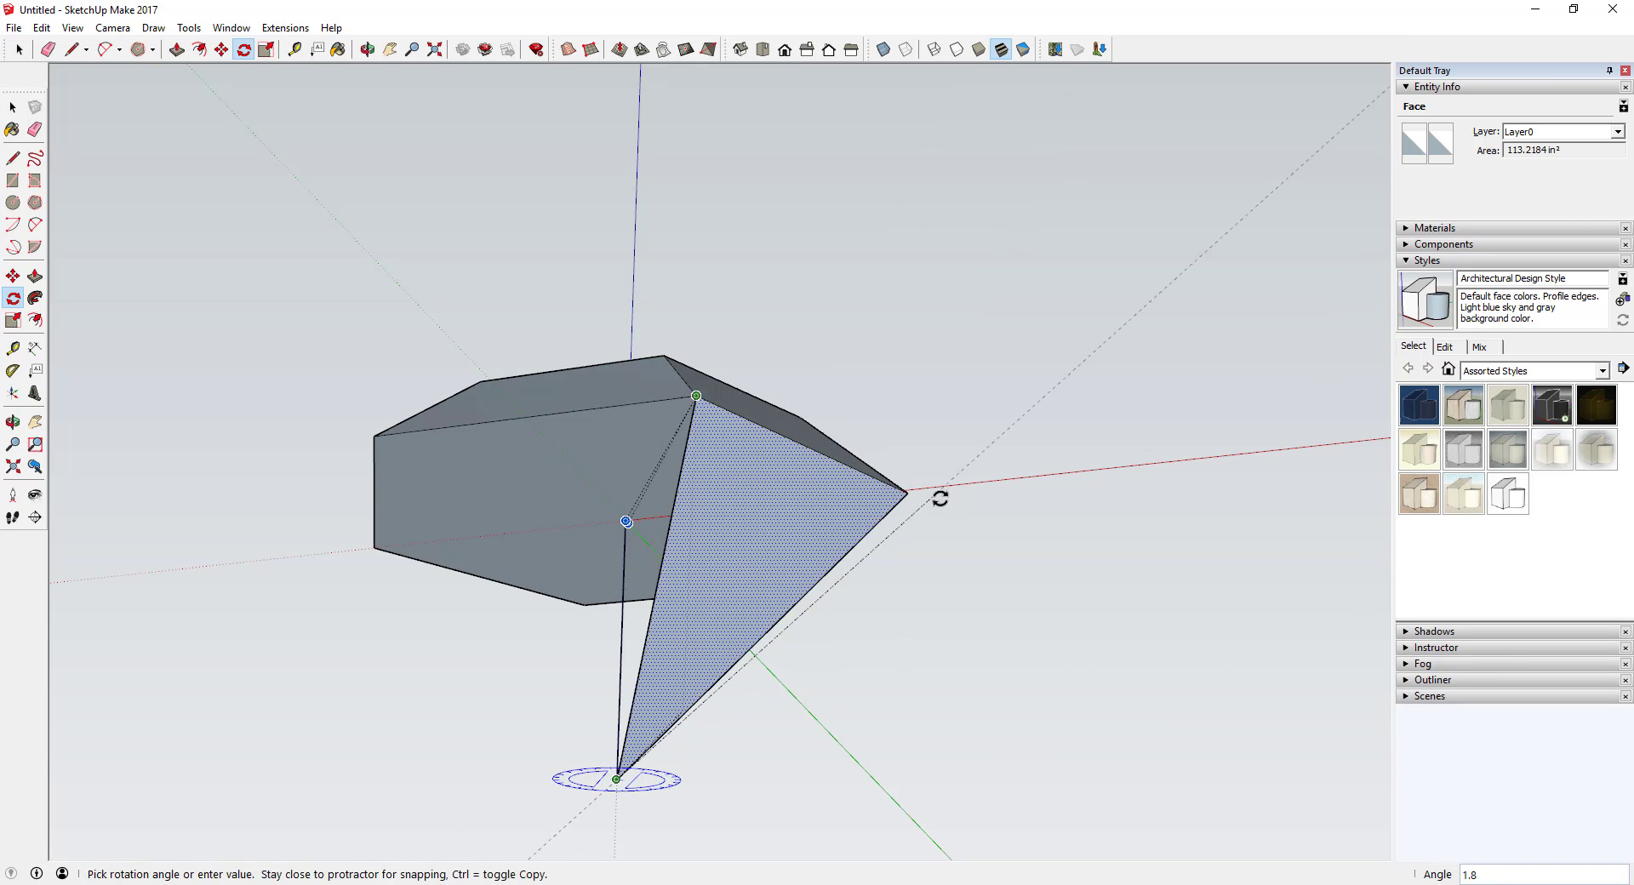
middle_drag(941, 495, 931, 593)
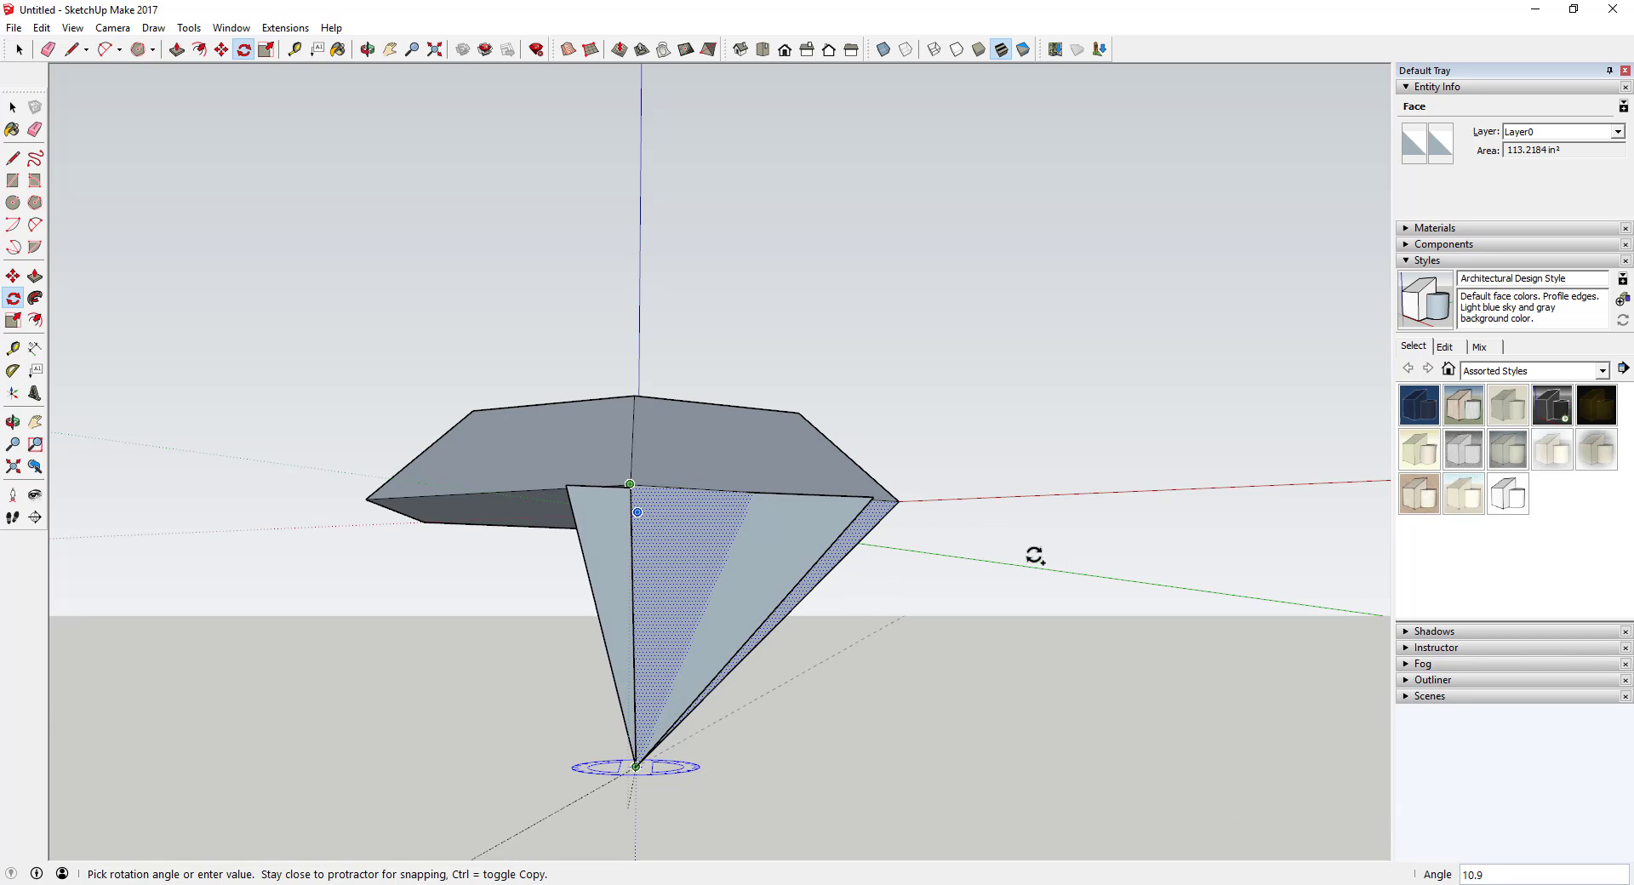
middle_drag(933, 554, 726, 522)
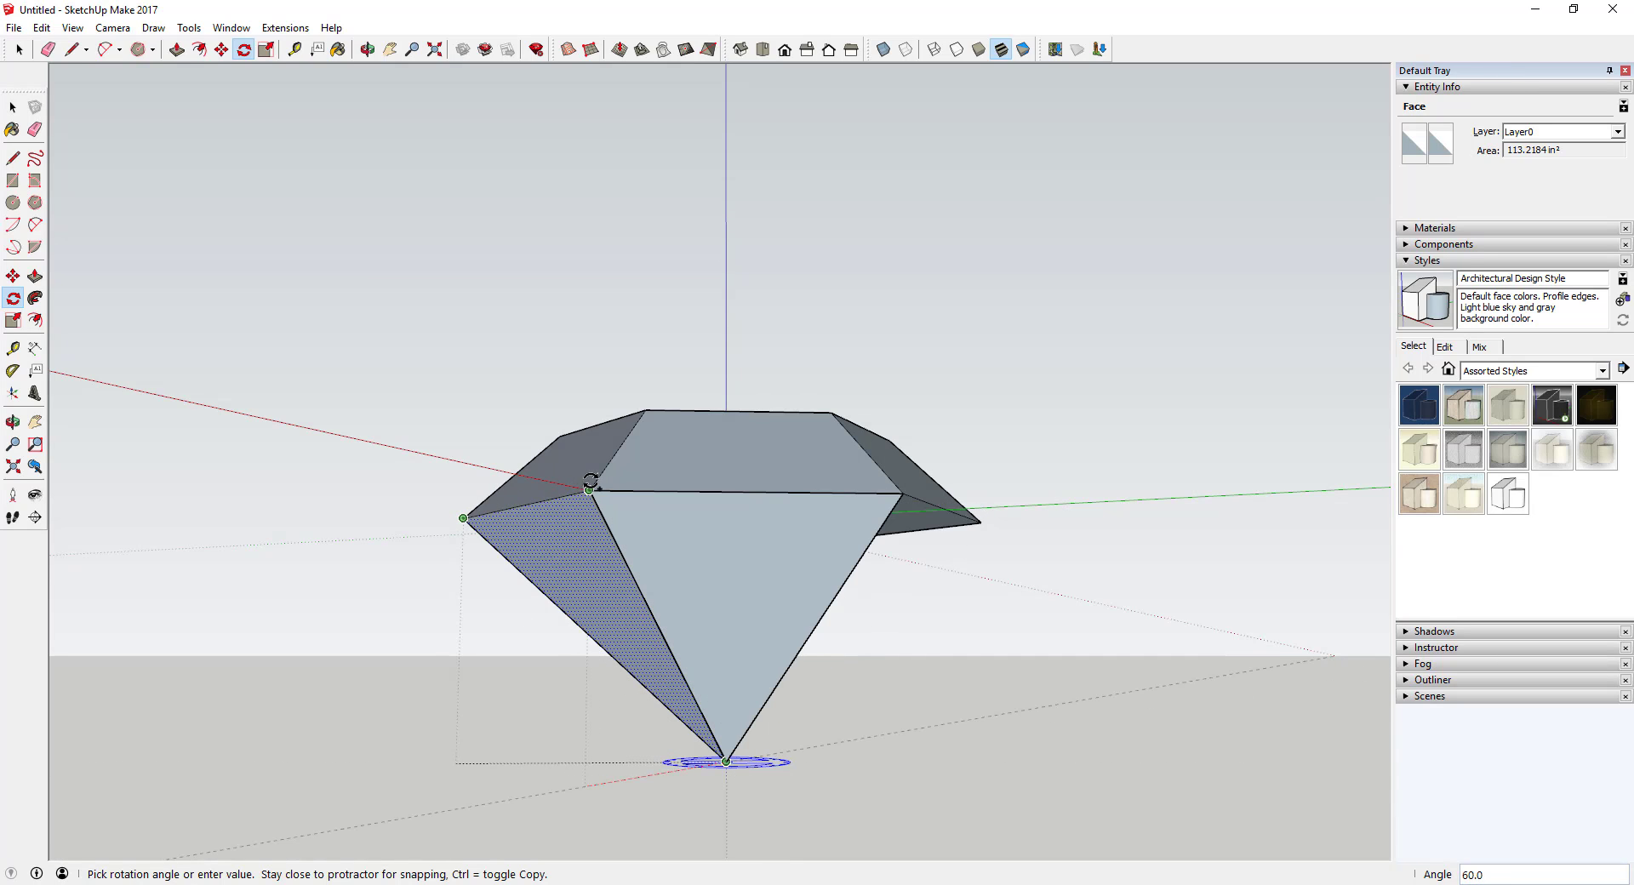
click(589, 490)
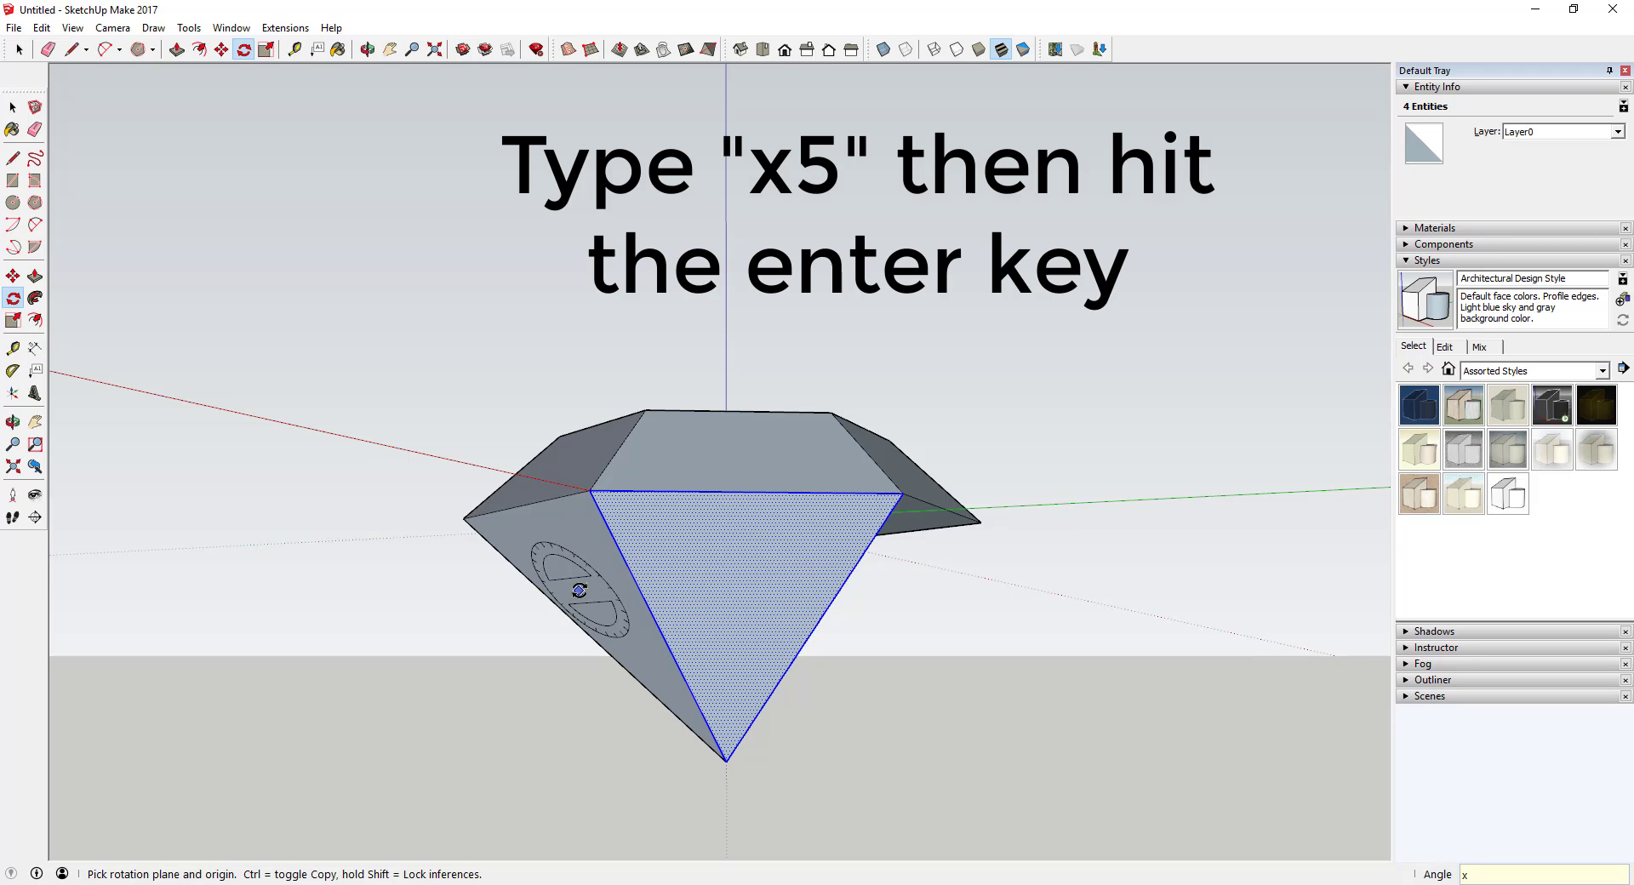
Enter x5 to array five more 60° rotated copies, then orbit to inspect the bottom
text(5)
key(Return)
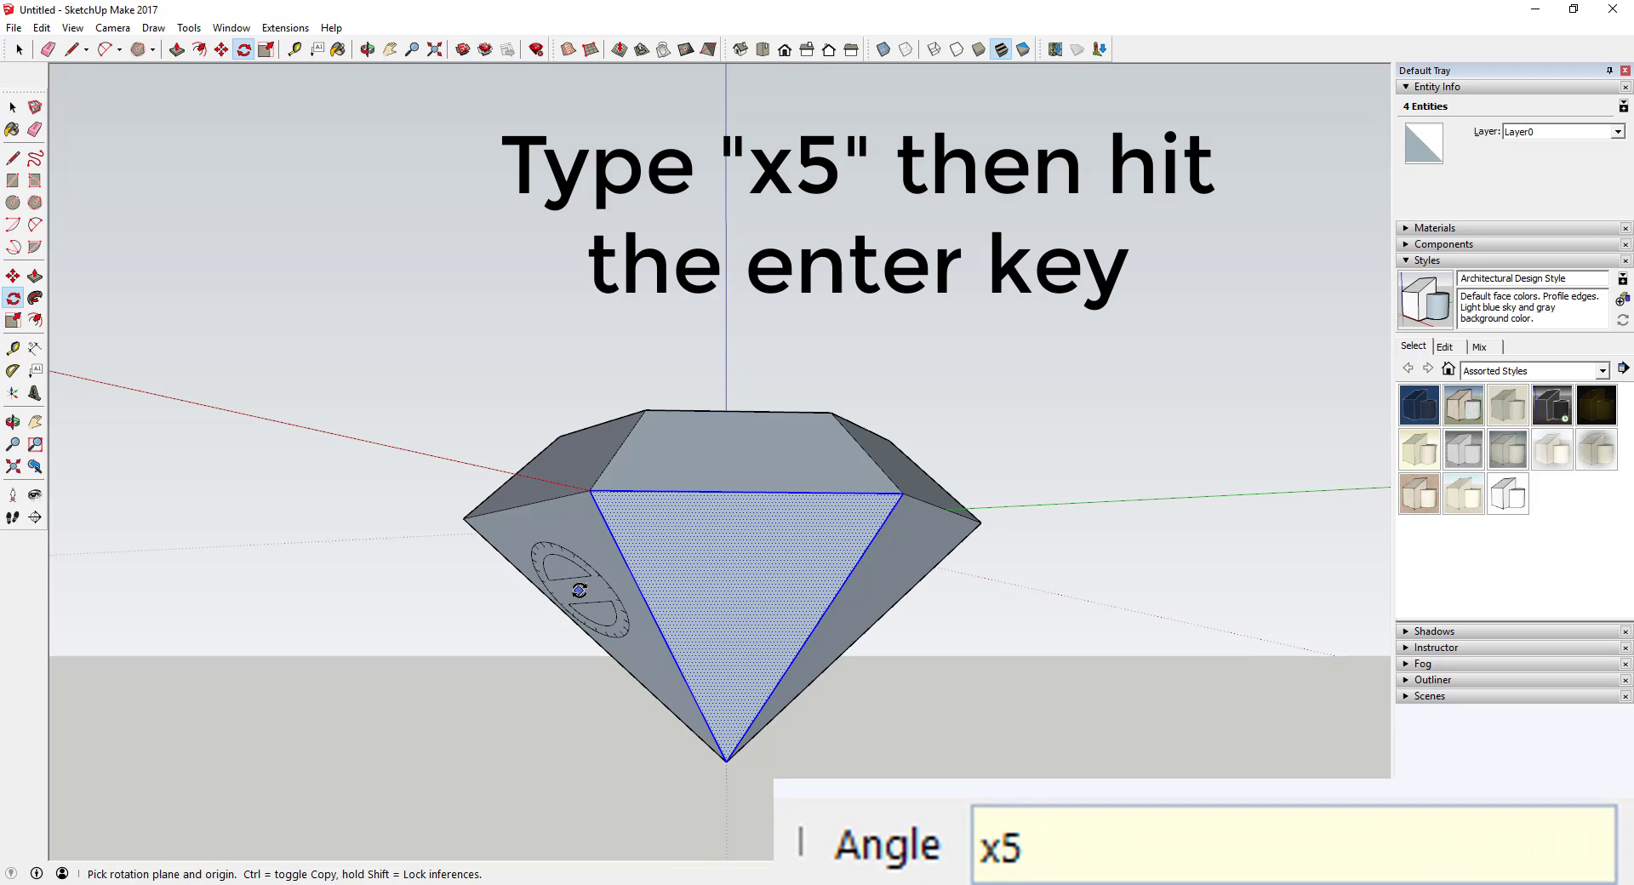
middle_drag(579, 565, 1050, 601)
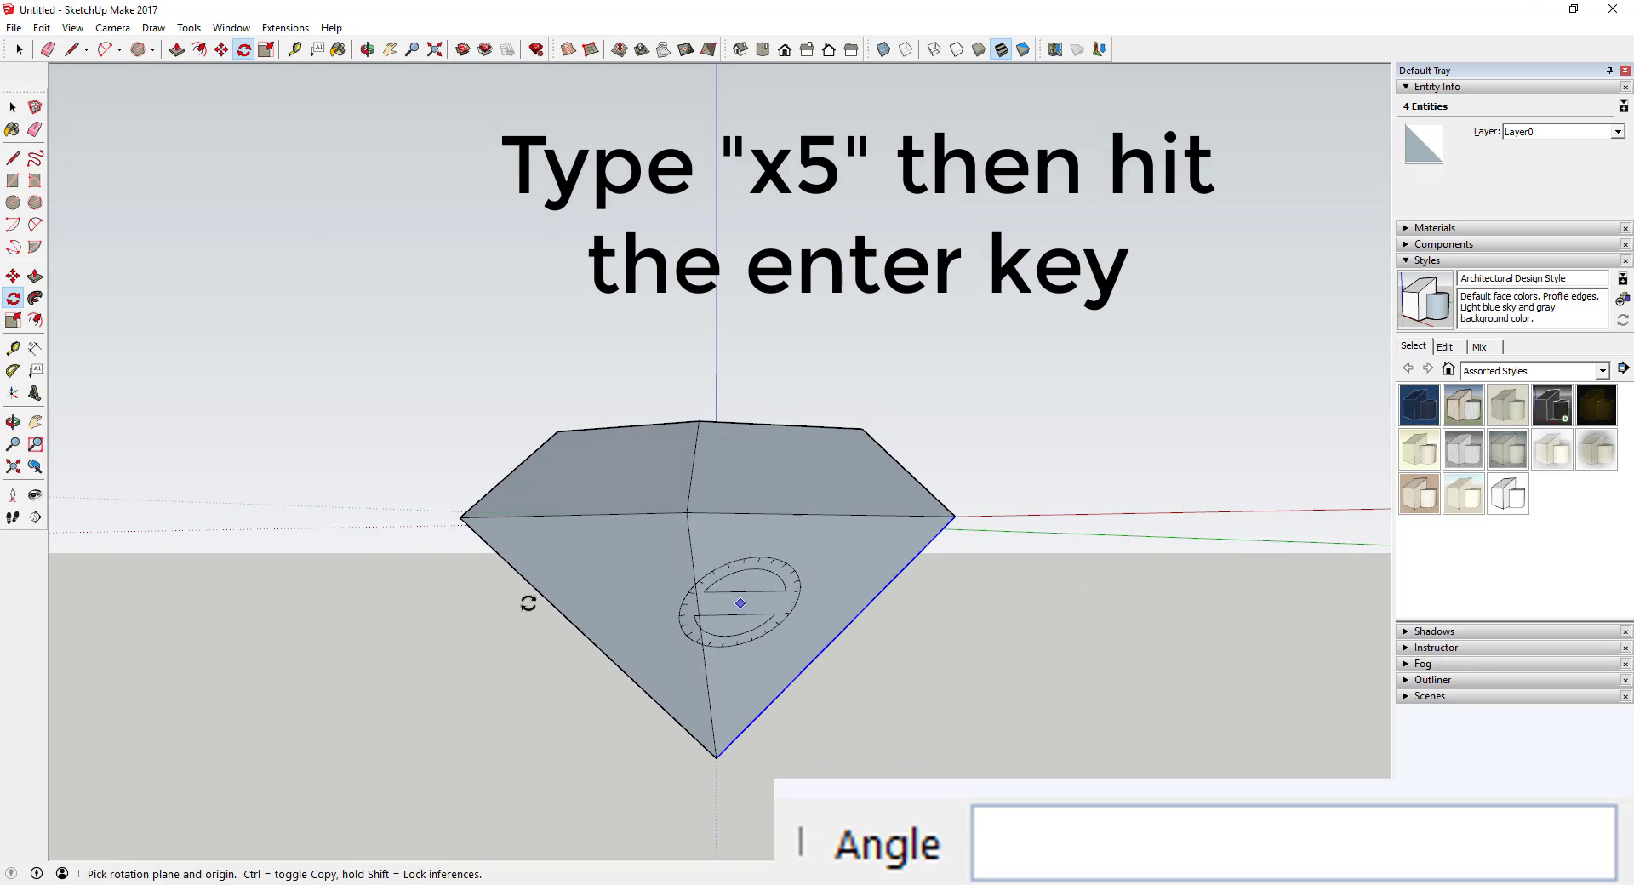
middle_drag(528, 602, 850, 442)
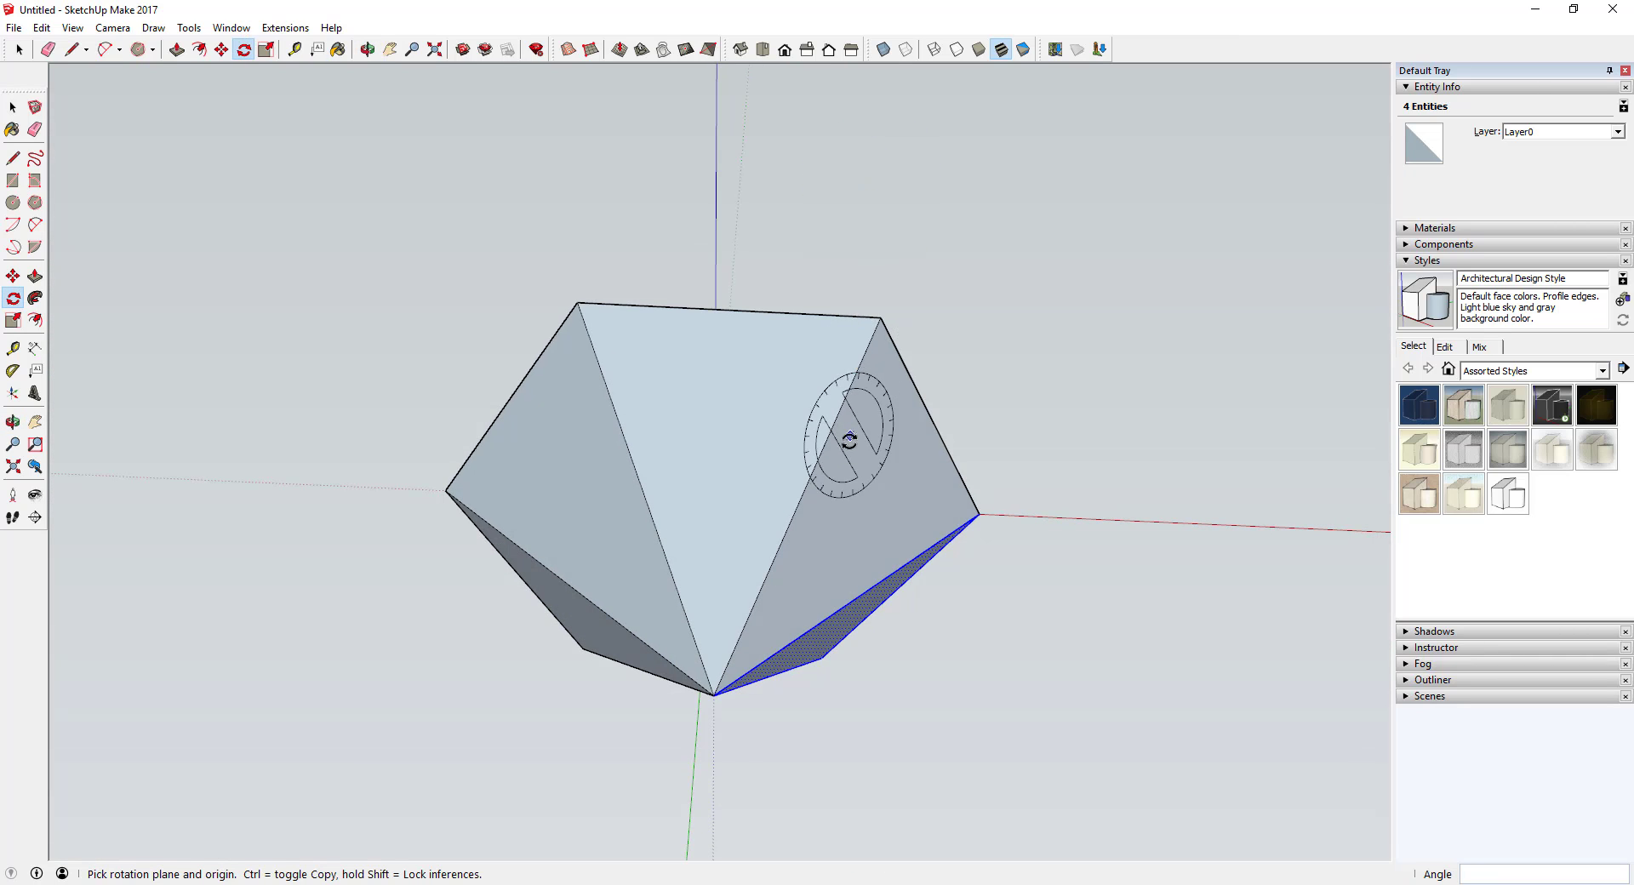
scroll(919, 514, down, 2)
middle_drag(919, 514, 815, 529)
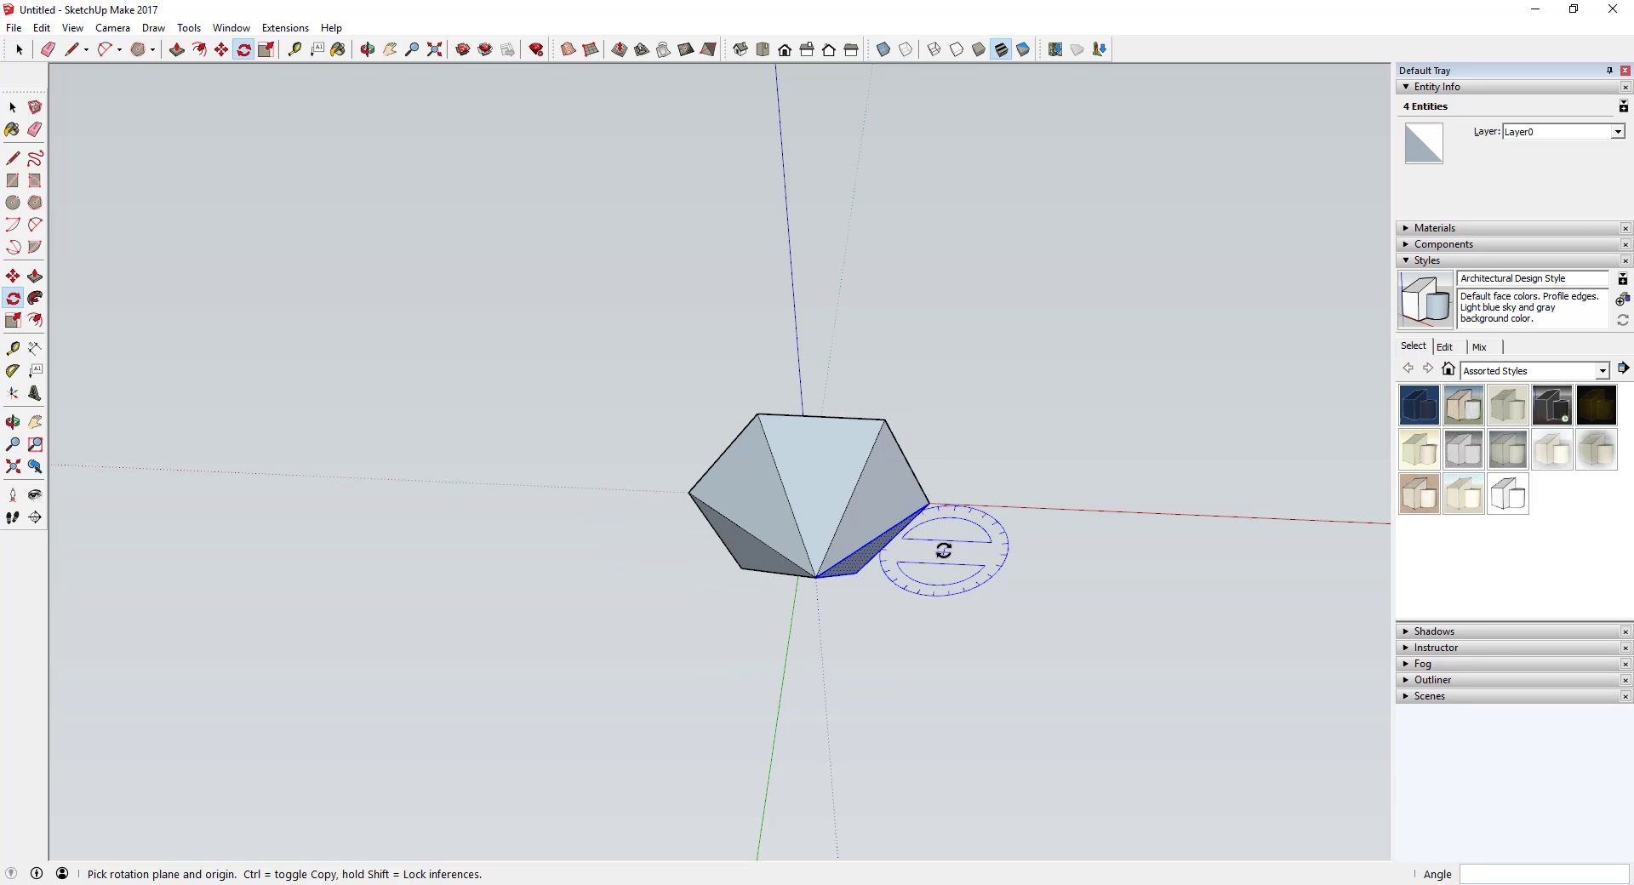
middle_drag(943, 550, 697, 680)
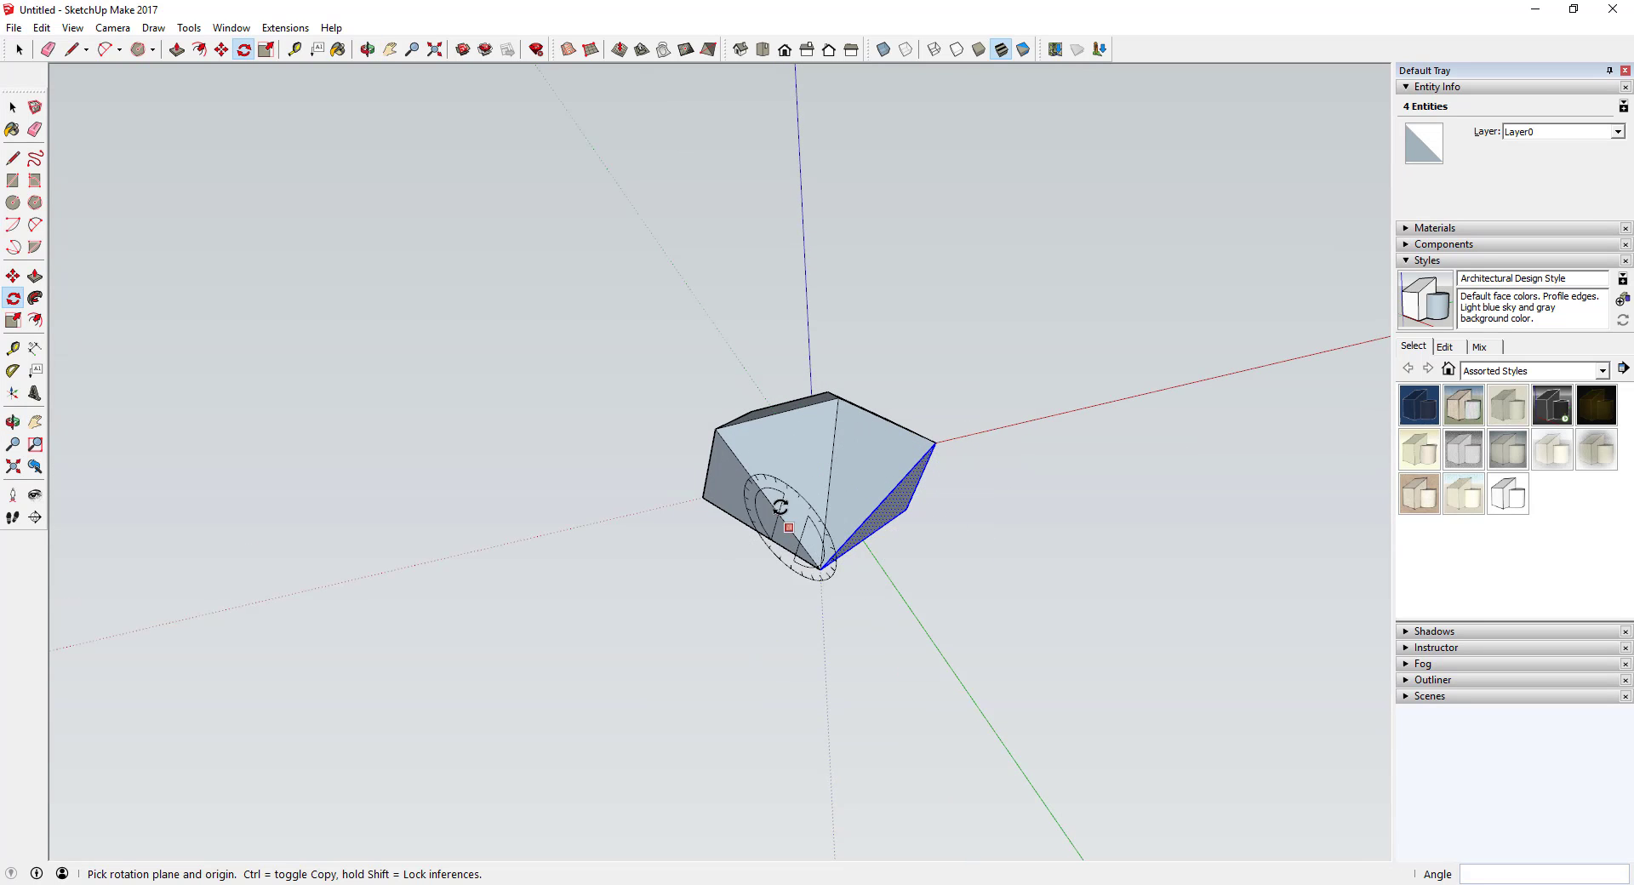
middle_drag(780, 507, 902, 557)
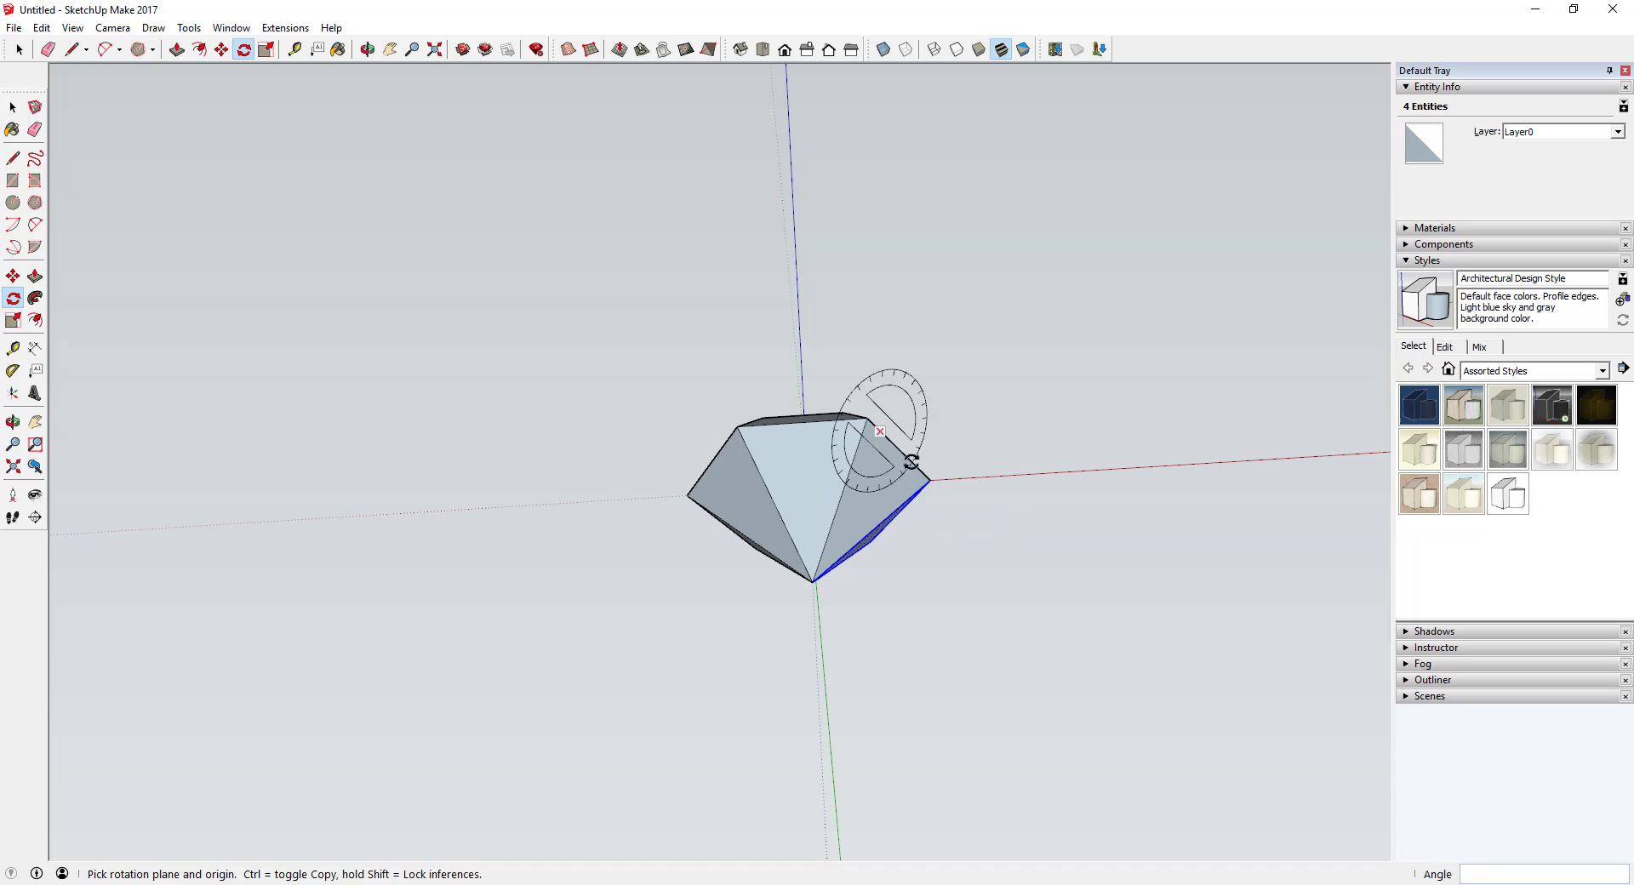
middle_drag(827, 600, 1064, 485)
Window-select the whole diamond and scale it vertically to Blue Scale 1.30
key(space)
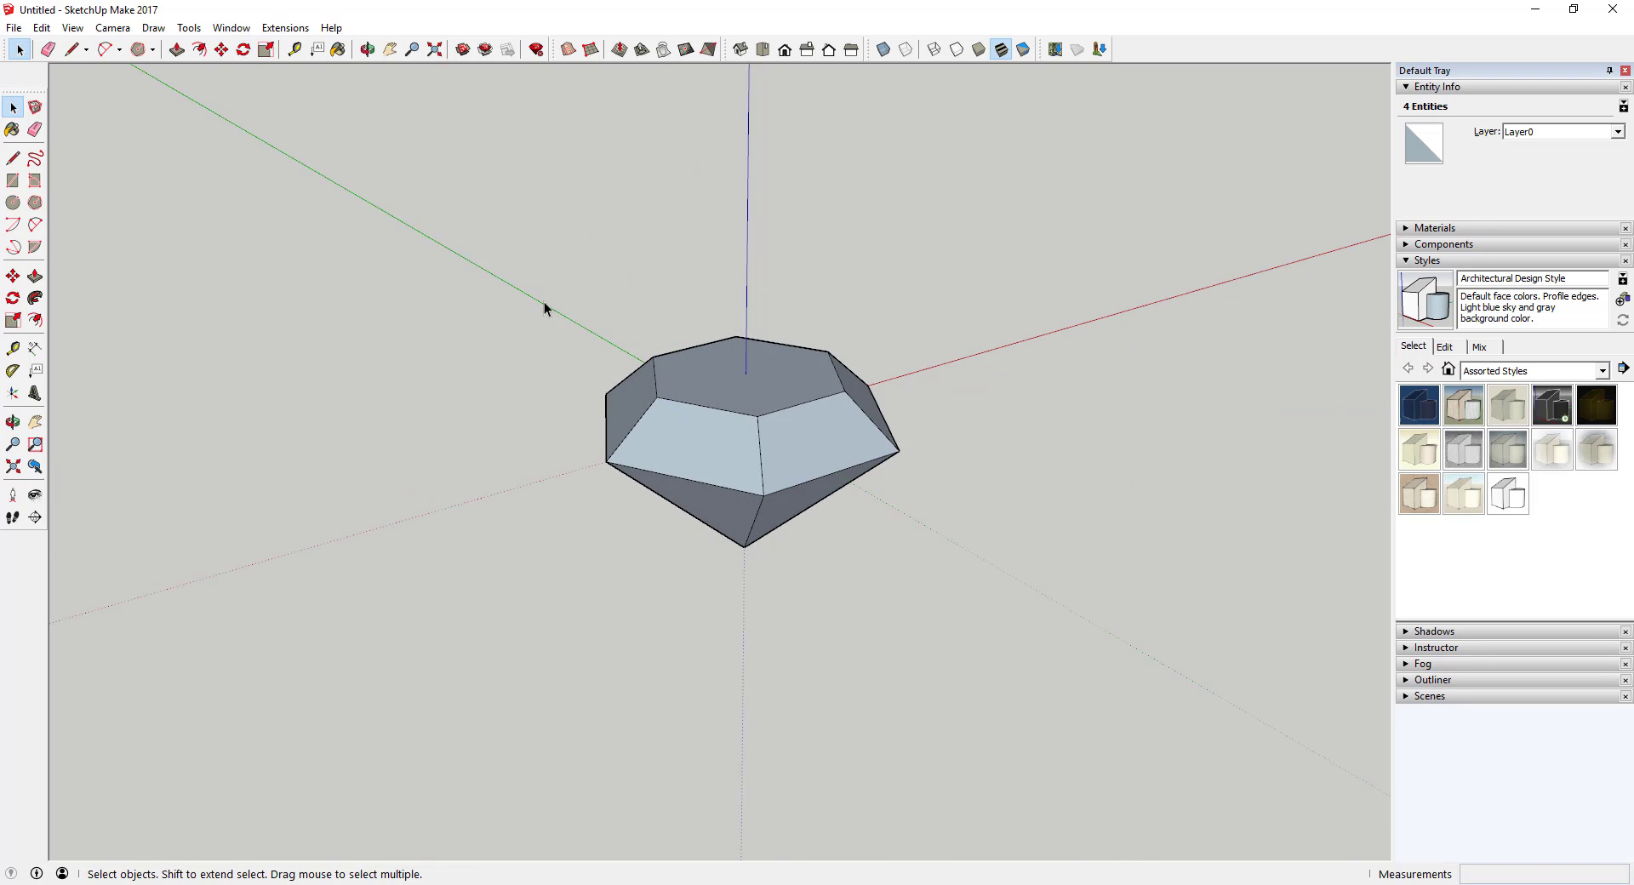
middle_drag(544, 301, 683, 305)
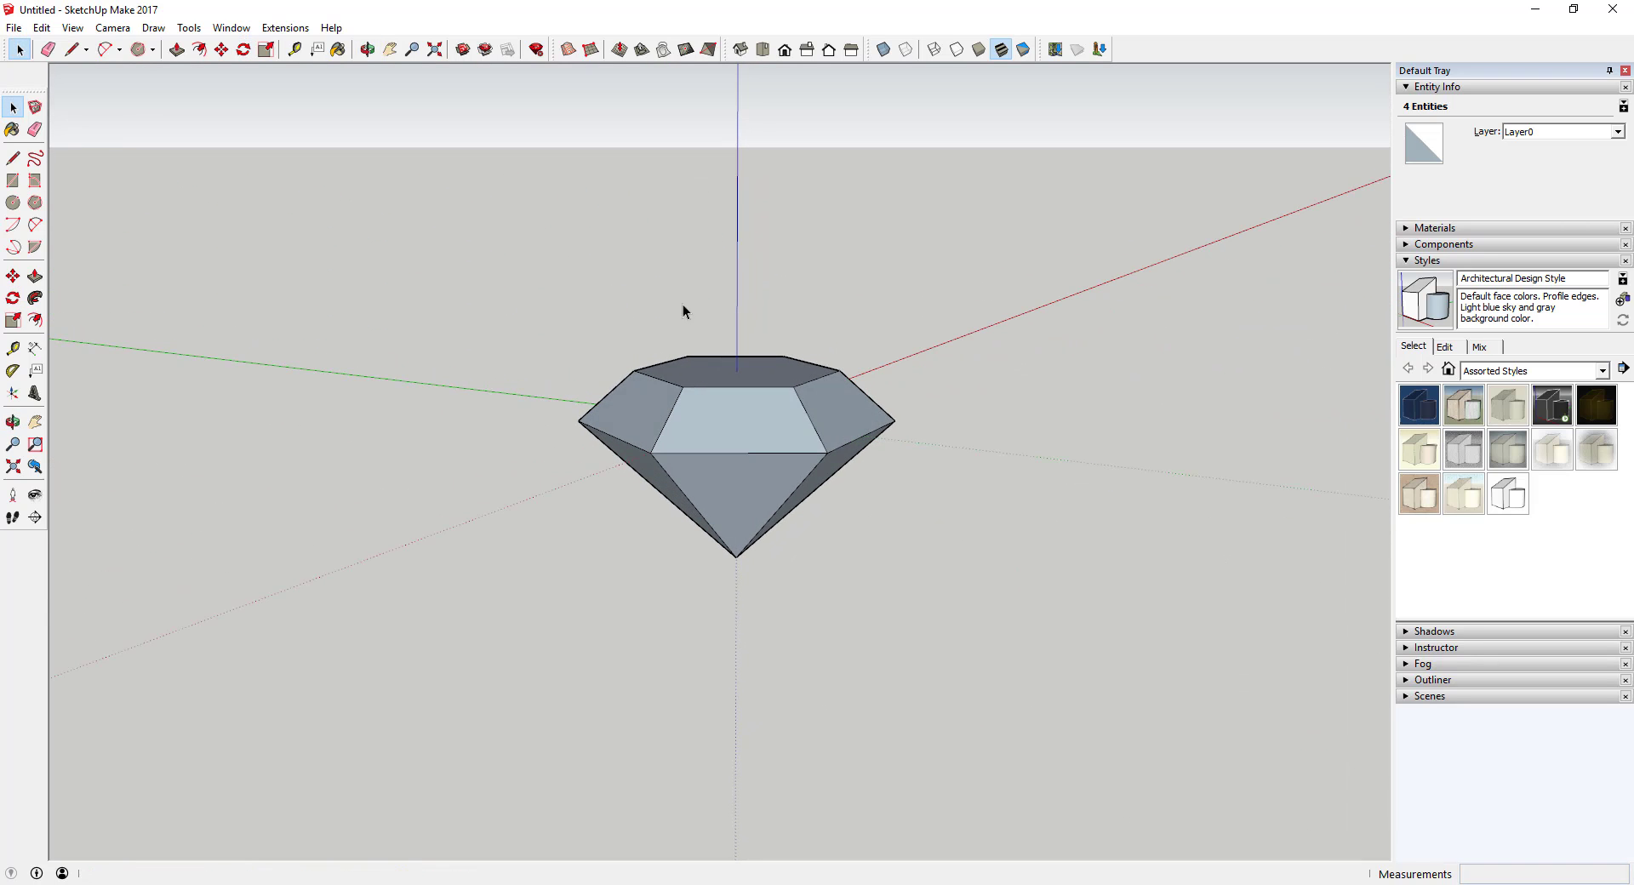
drag(501, 291, 933, 586)
middle_drag(938, 609, 753, 376)
key(s)
mouse_move(738, 373)
mouse_down()
mouse_move(740, 391)
mouse_move(741, 252)
mouse_move(747, 360)
mouse_up()
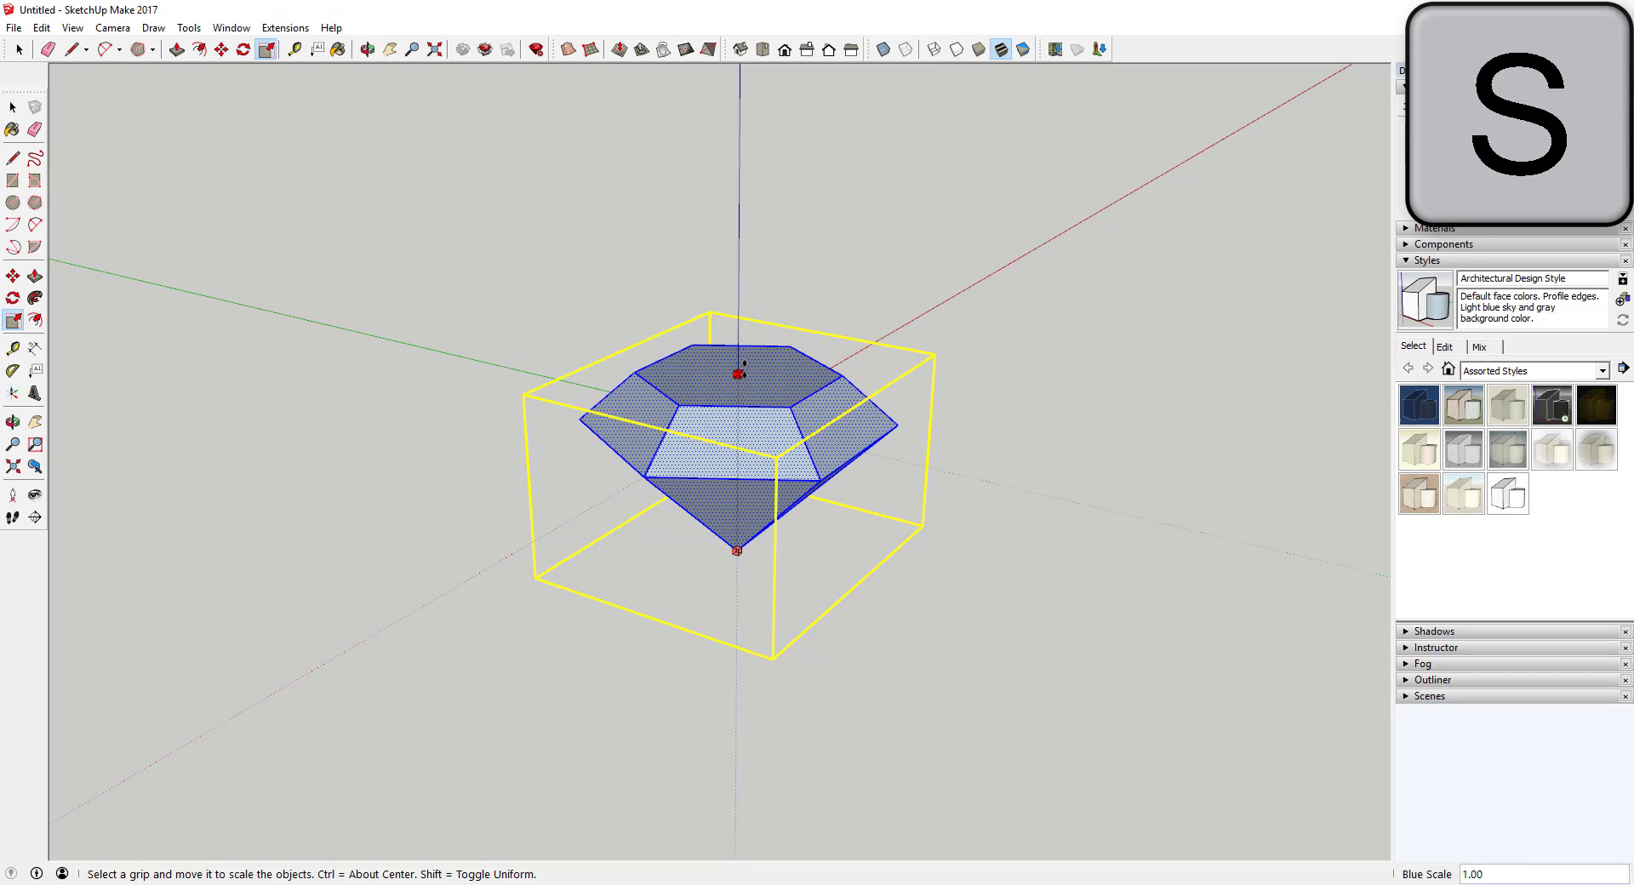
middle_drag(757, 542, 667, 329)
middle_drag(718, 430, 921, 464)
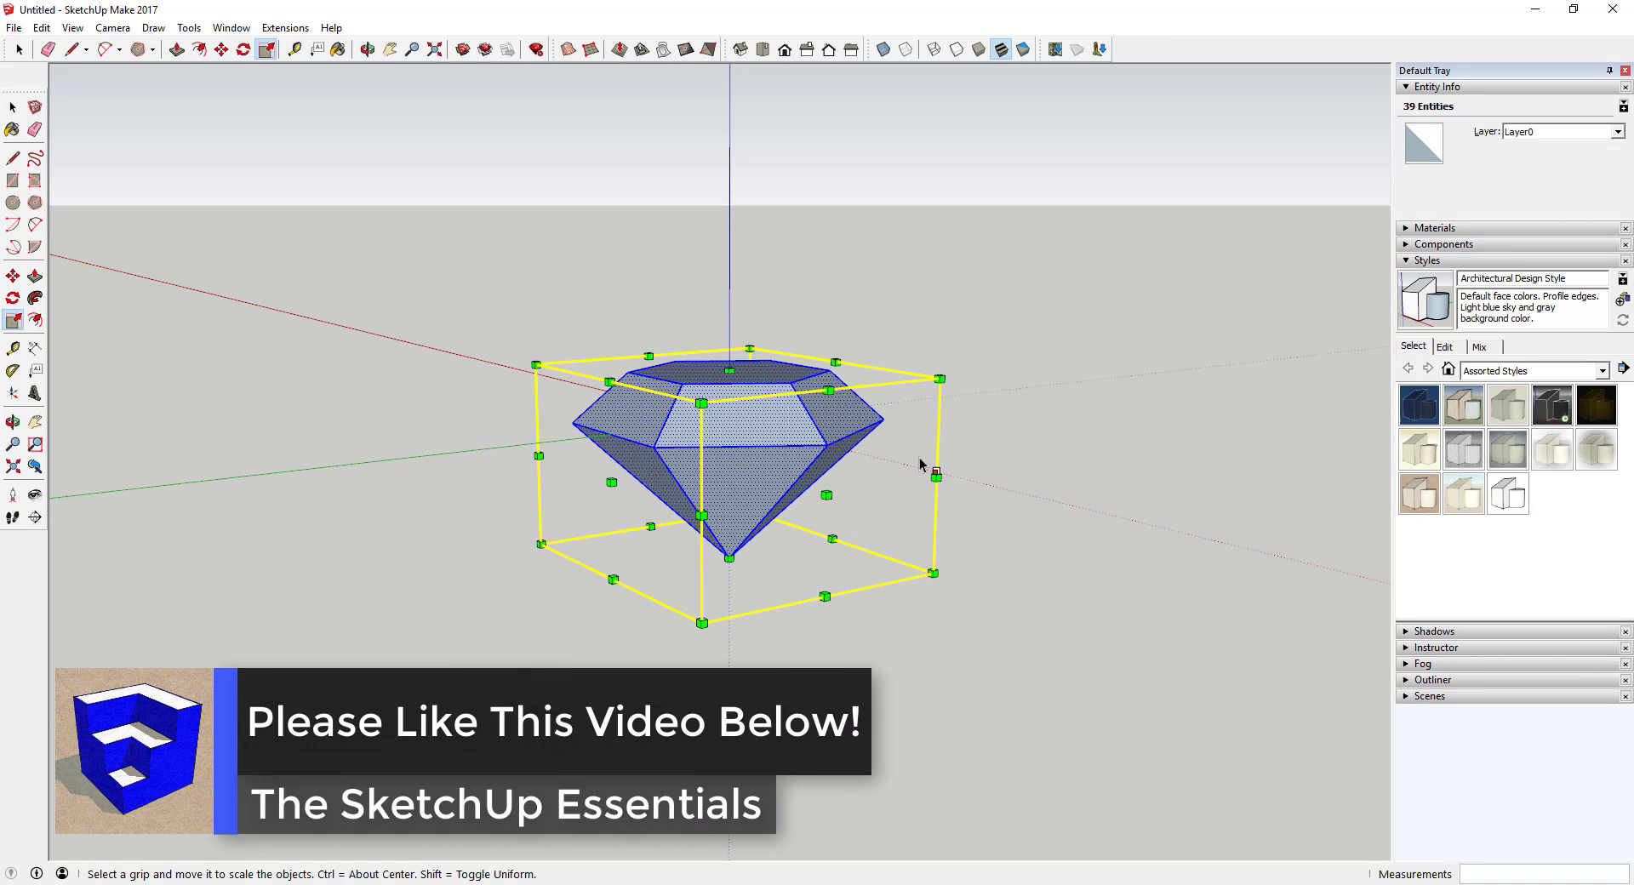